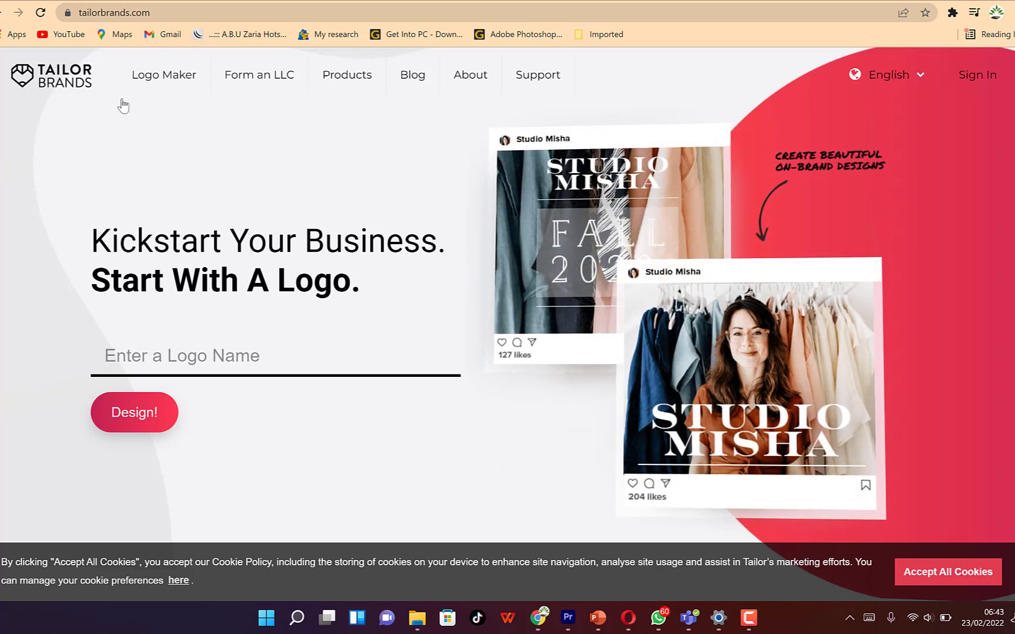
# - Start a logo design on tailorbrands.com with the doctor's title and name as logo name and "Competent communicator" as tagline
pyautogui.click(174, 12)
pyautogui.click(173, 13)
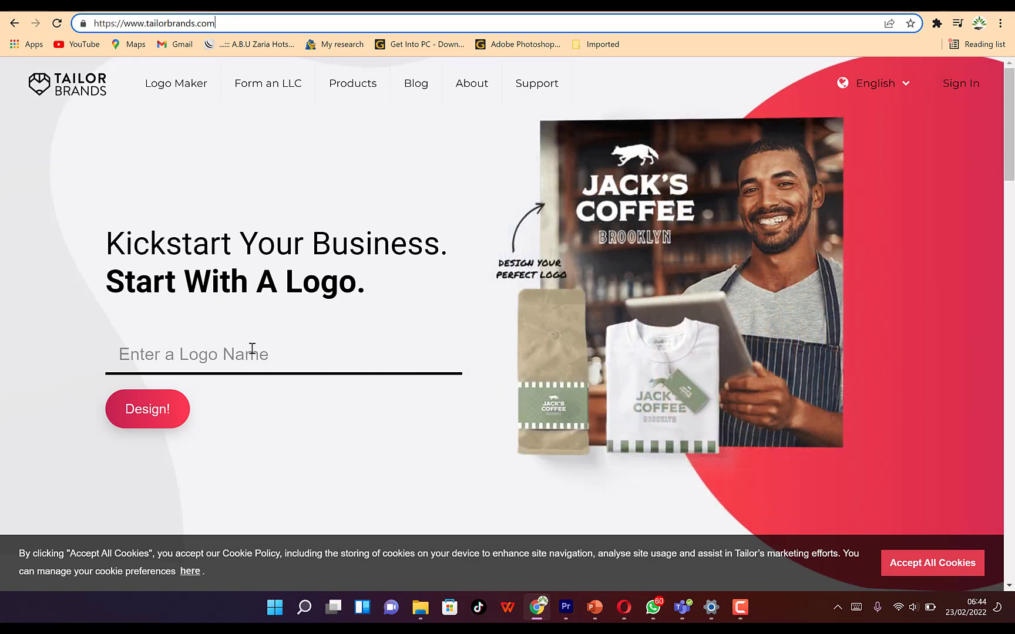
pyautogui.click(253, 353)
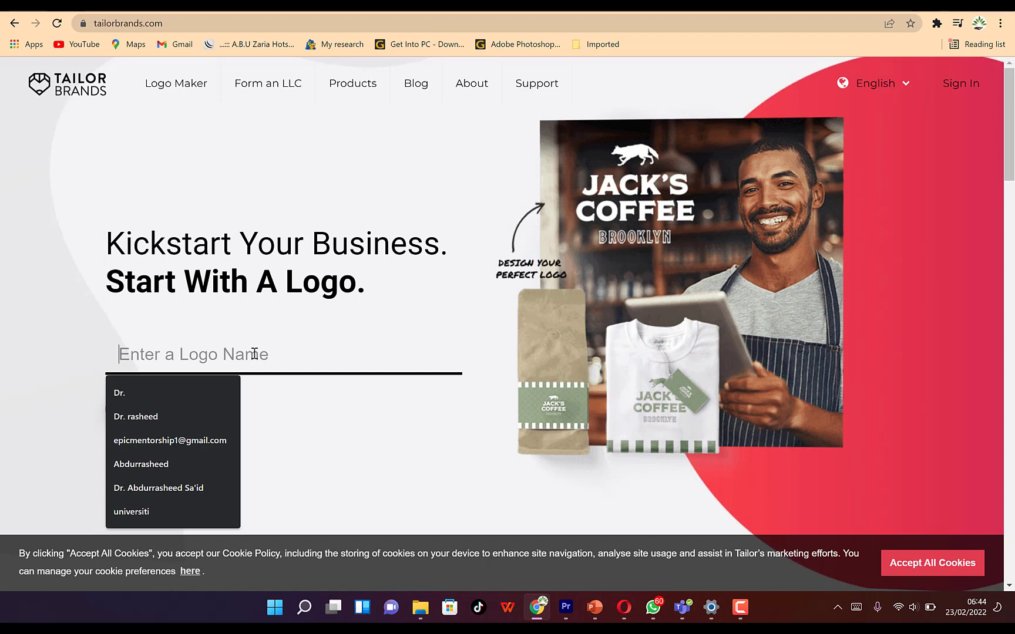
pyautogui.write('Dr. ')
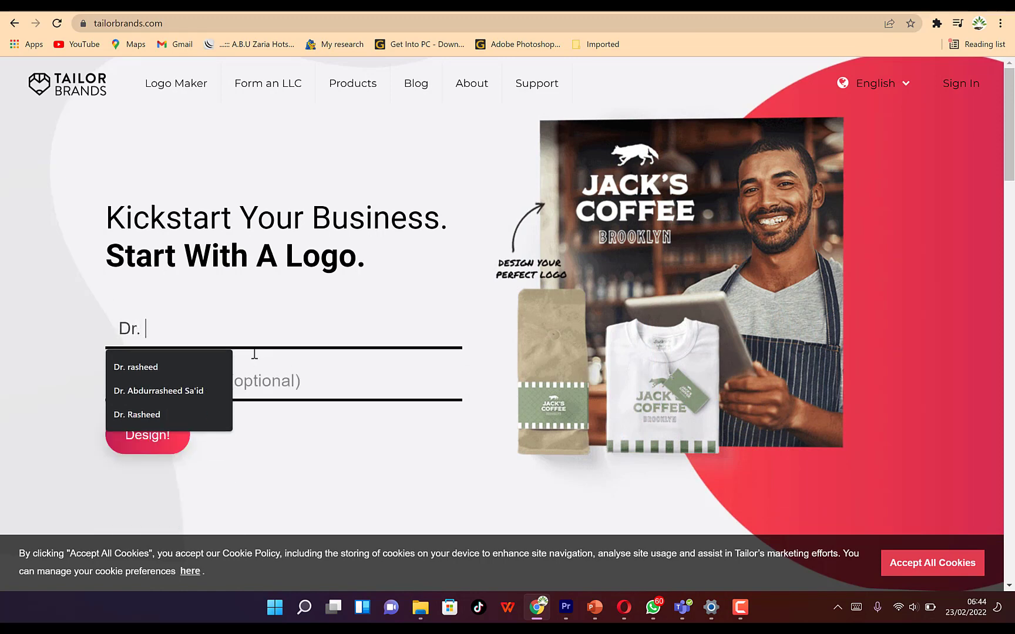
pyautogui.write('Rasheed')
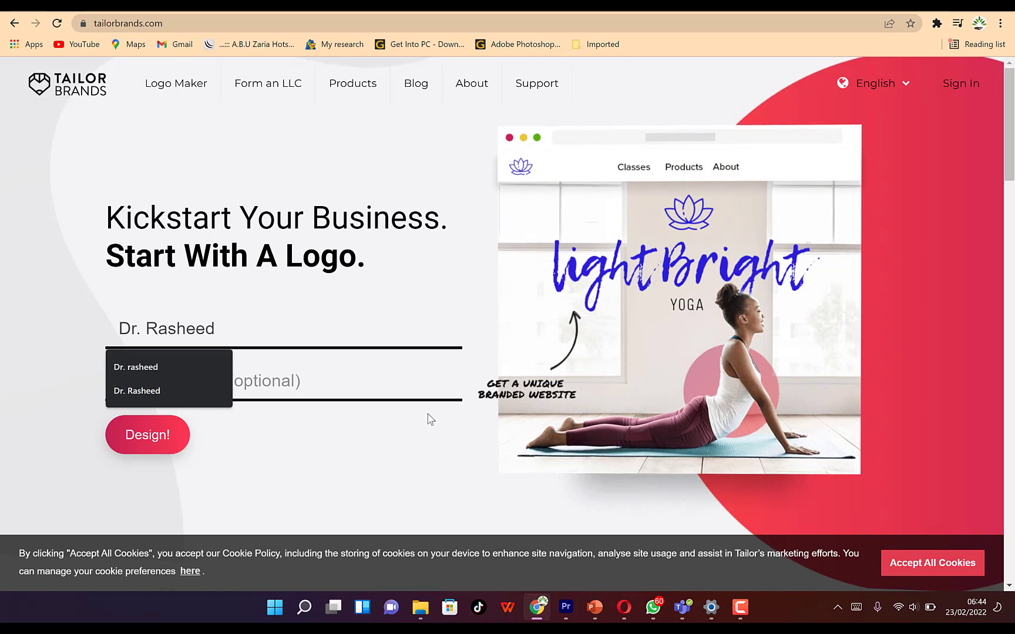
pyautogui.click(336, 442)
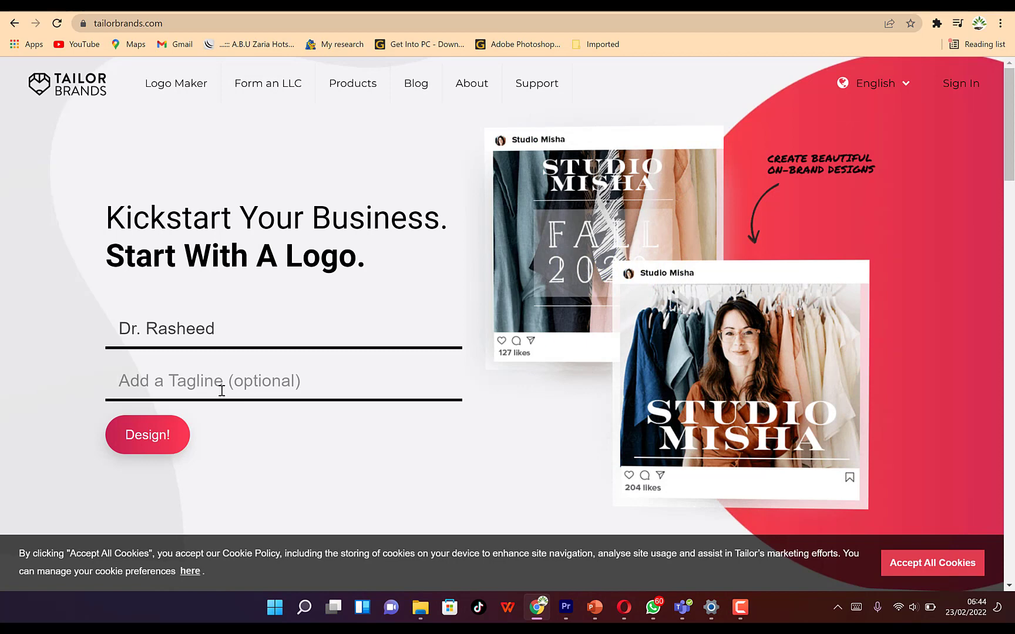
pyautogui.write('Competent communicator')
pyautogui.click(134, 433)
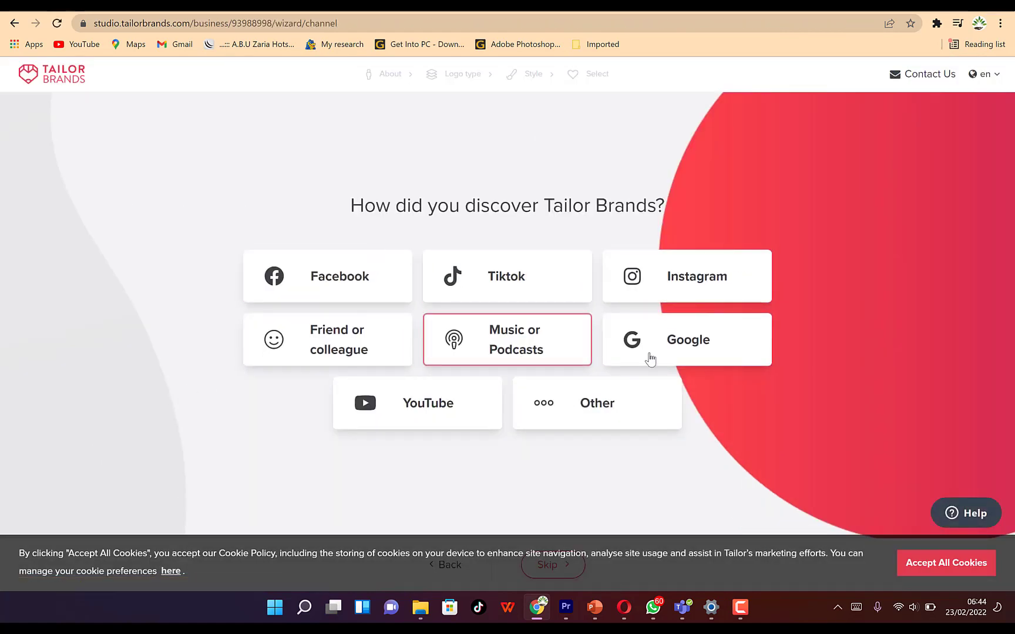
# - Answer the question on how Tailor Brands was discovered with Google and continue
pyautogui.click(650, 358)
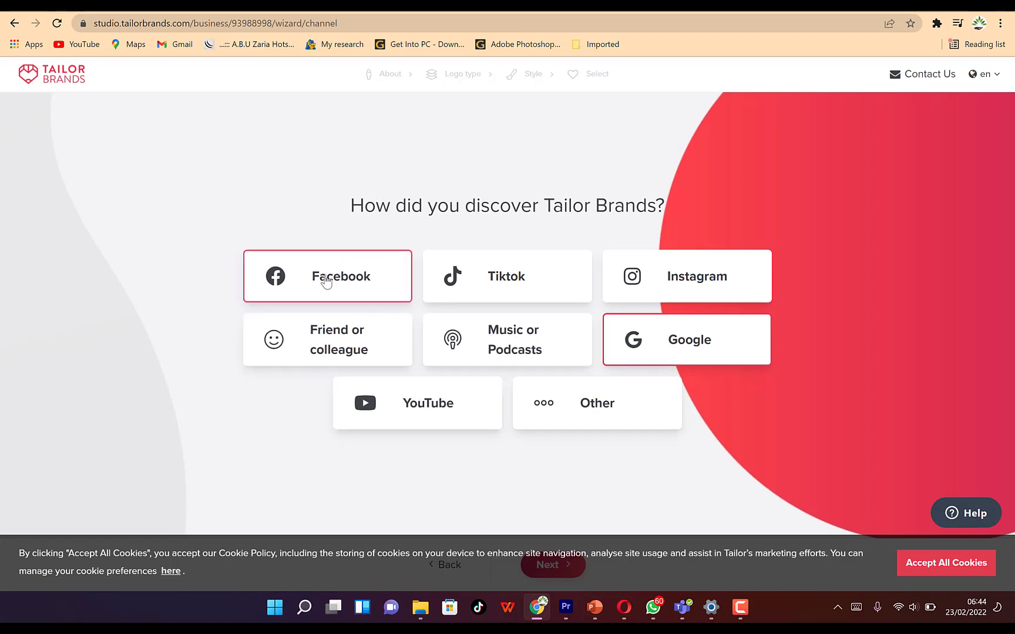
pyautogui.click(328, 281)
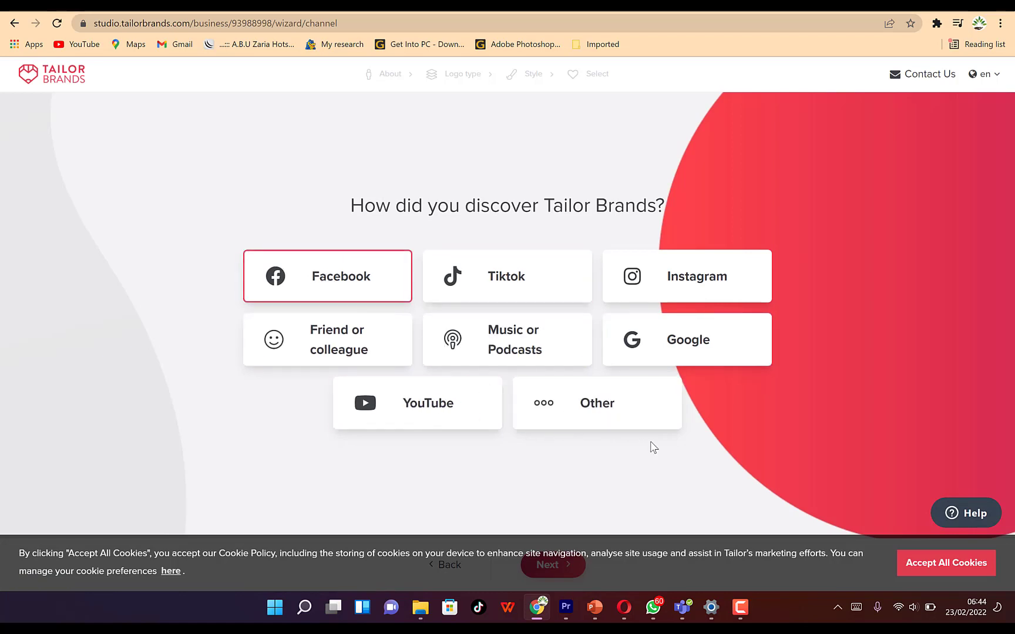
pyautogui.click(667, 355)
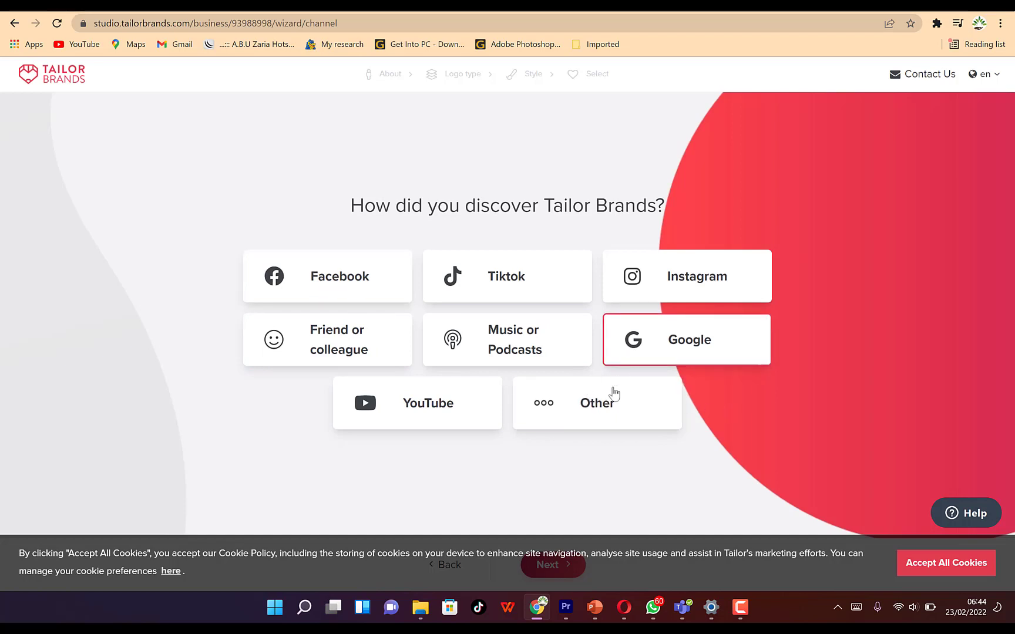
pyautogui.click(565, 563)
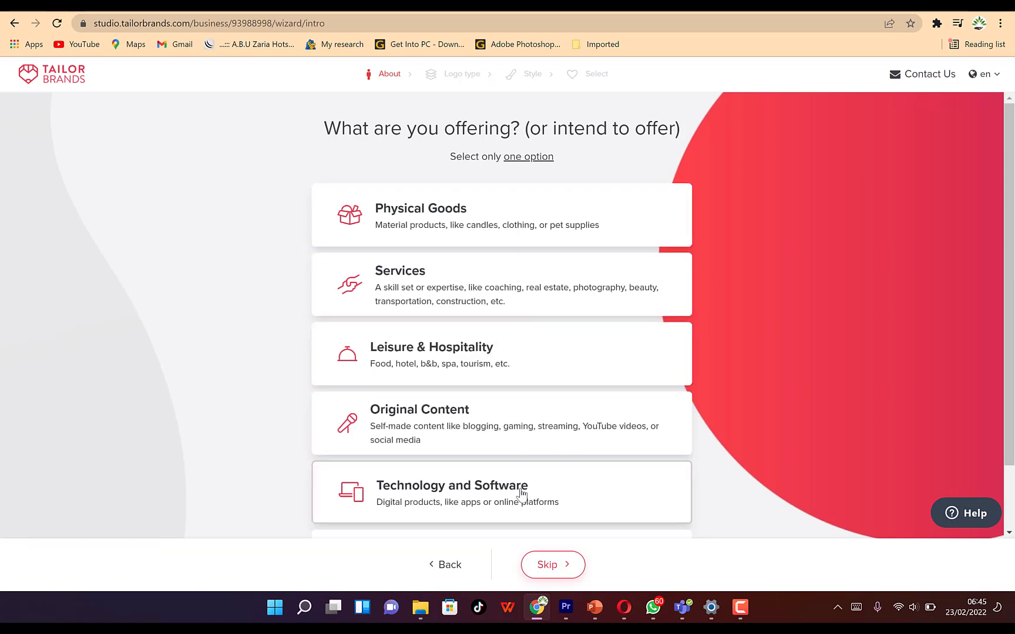
# - Choose Original Content as the business offering and continue
pyautogui.scroll(-1, 517, 479)
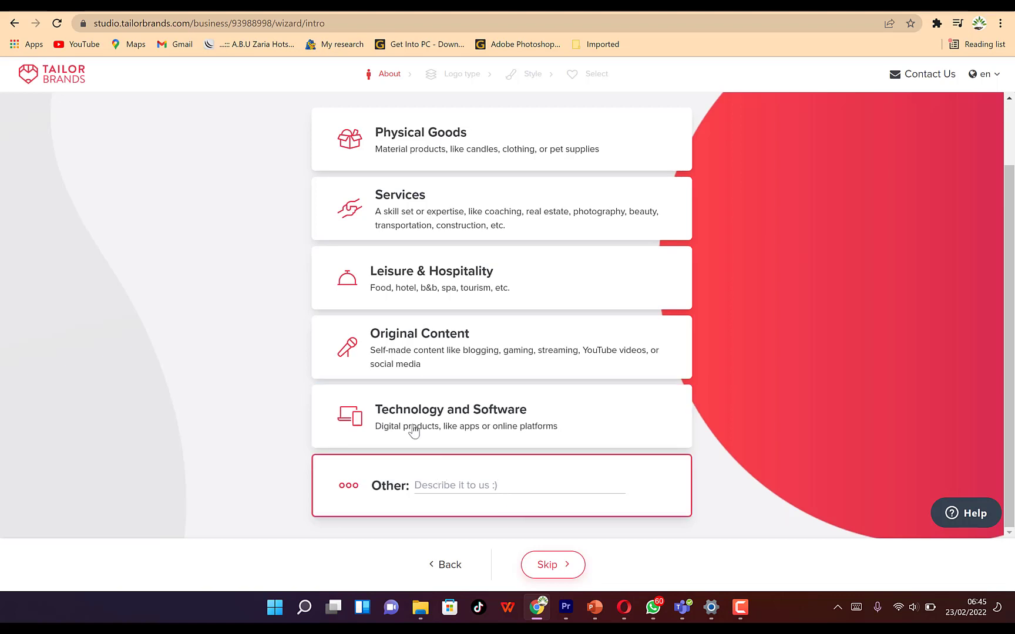
pyautogui.click(421, 338)
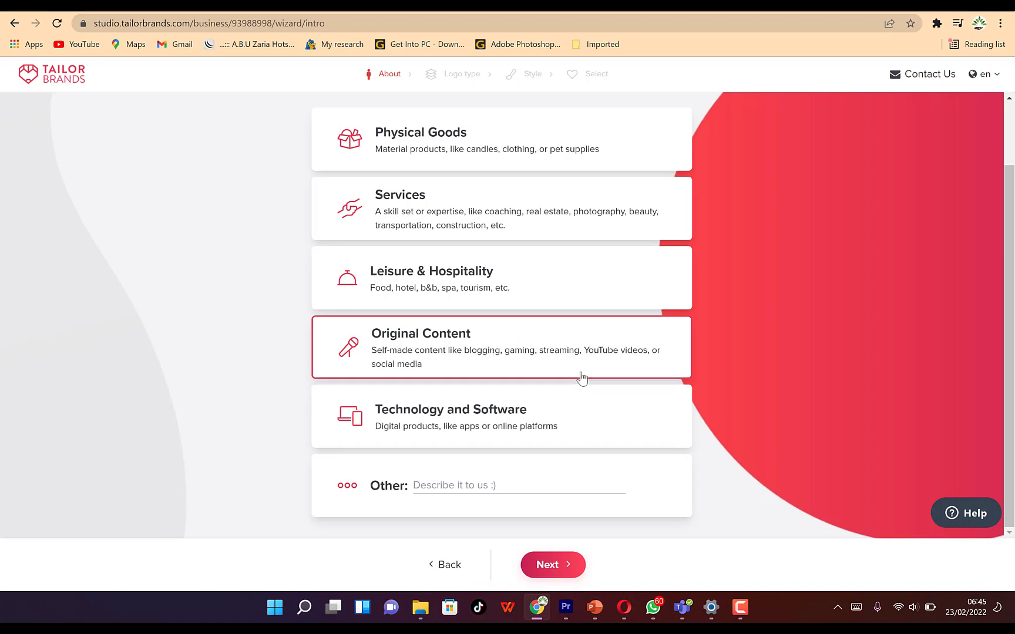
pyautogui.click(552, 565)
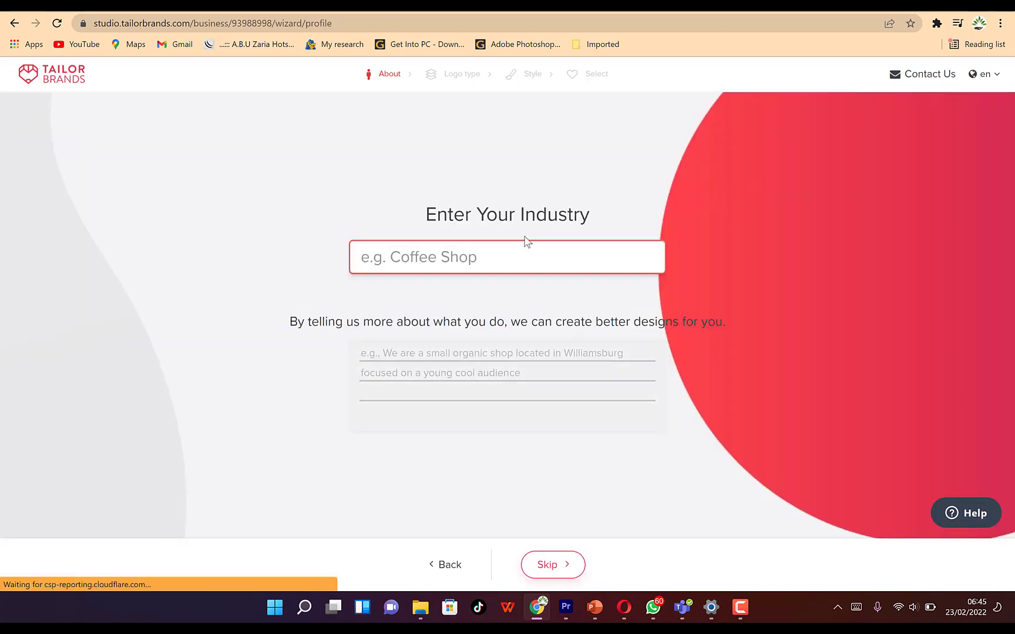
# - Set the industry to Youtube Channel using the suggestions for "You"
pyautogui.click(468, 261)
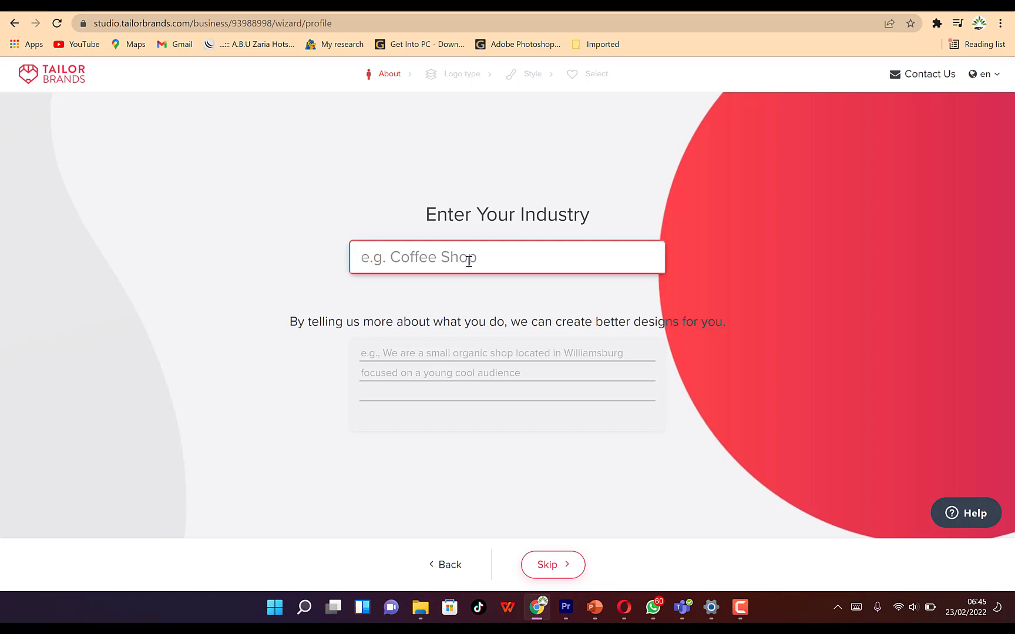
pyautogui.write('You')
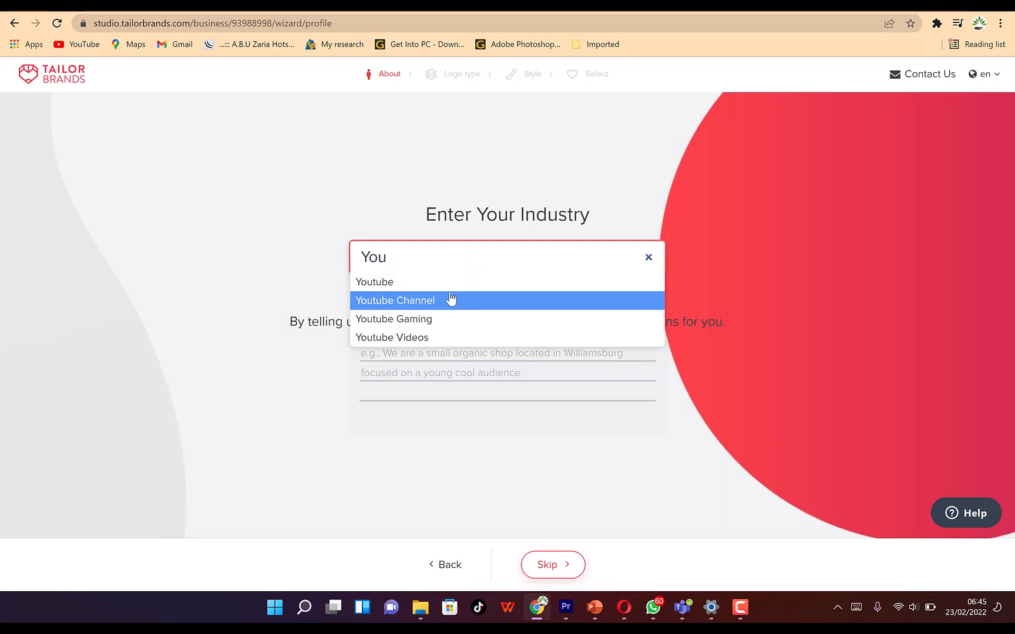
pyautogui.click(445, 301)
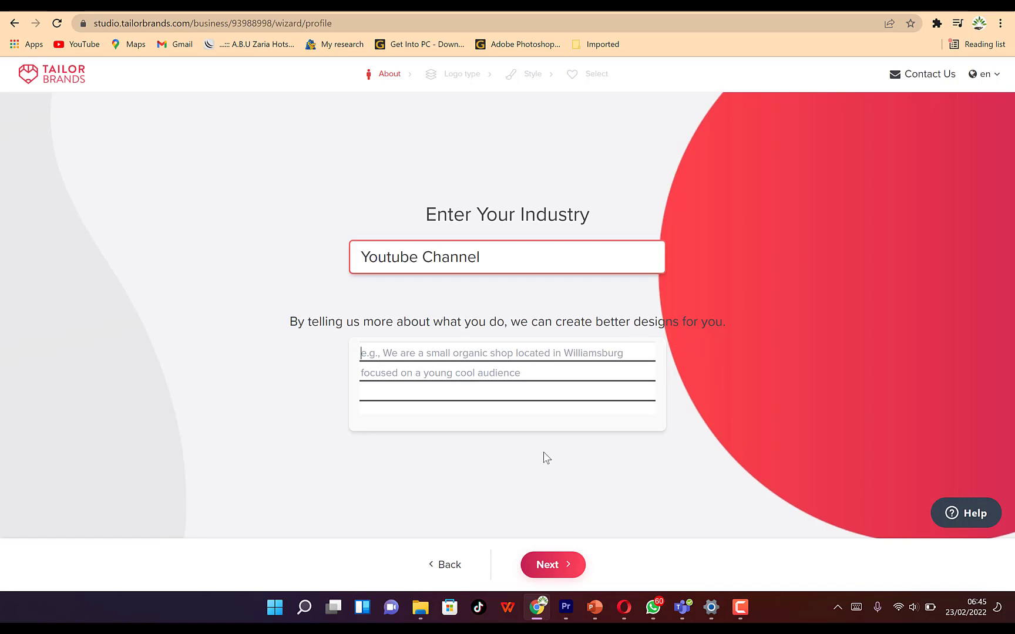
# - Describe the business as "We create tech-related videos for students and professionals." and continue to the logo type
pyautogui.write('We create videos')
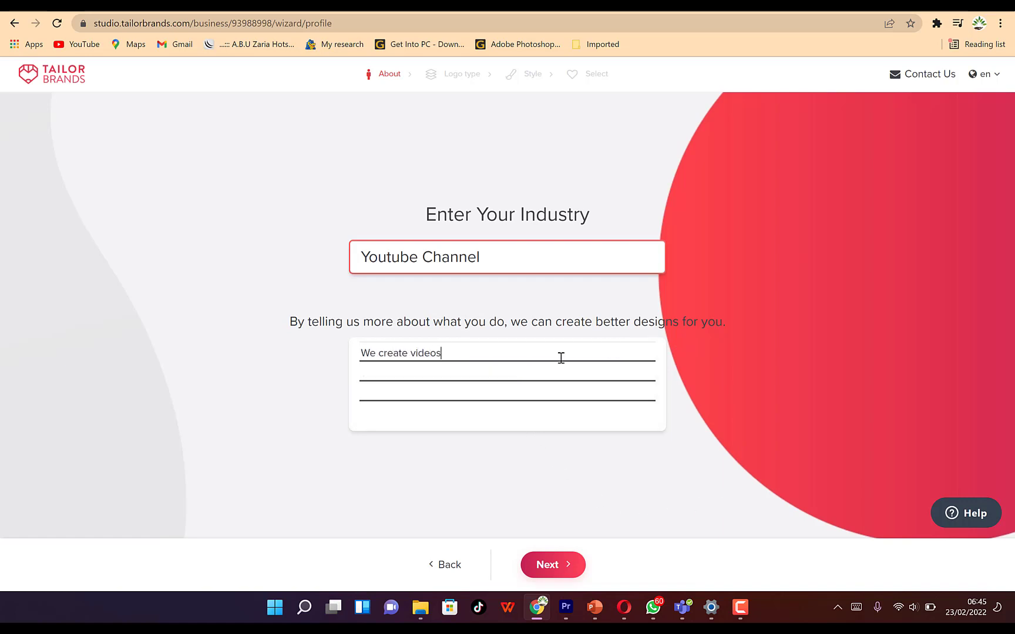
pyautogui.hotkey('ctrl', 'Left')
pyautogui.write('tech-related videos for students and p')
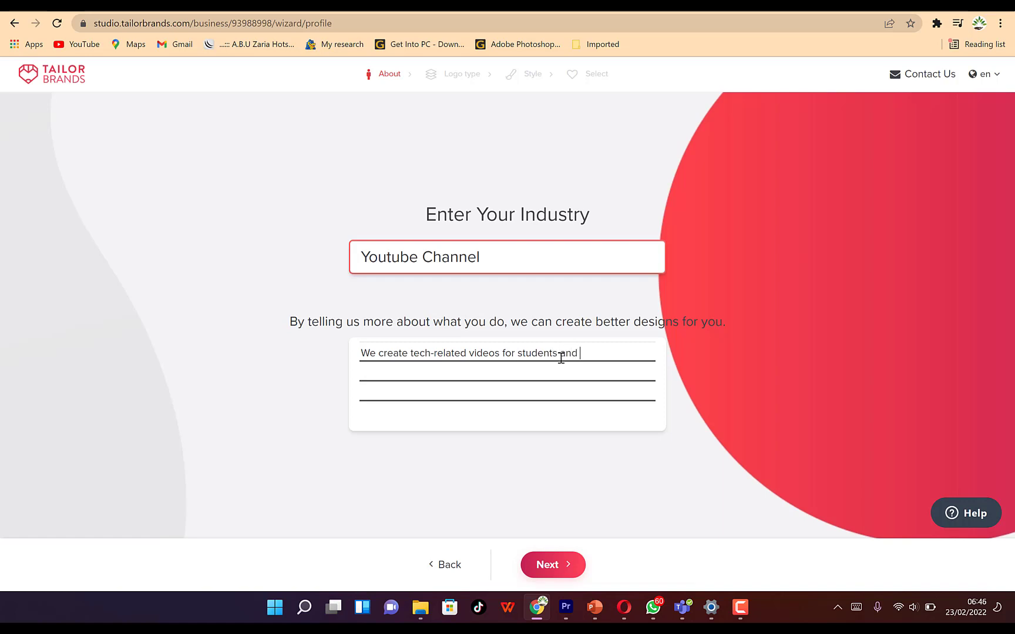
pyautogui.write('rofessionals.')
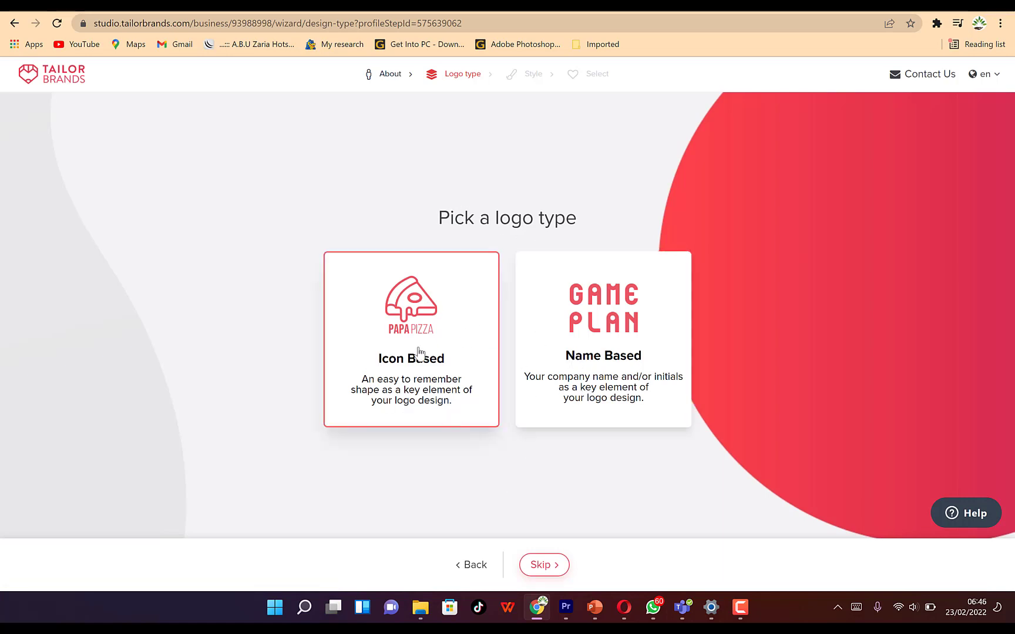
# - Choose an icon-based logo with geometric shapes, selecting the arrow, dotted sphere, faceted ring, flower and brushed circle icons
pyautogui.click(464, 411)
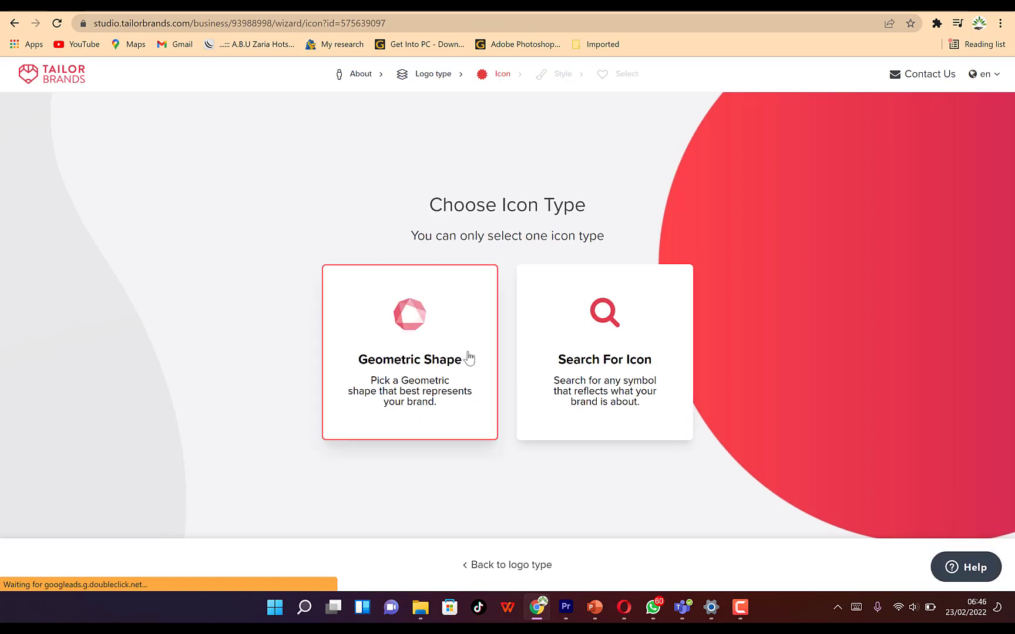
pyautogui.click(494, 391)
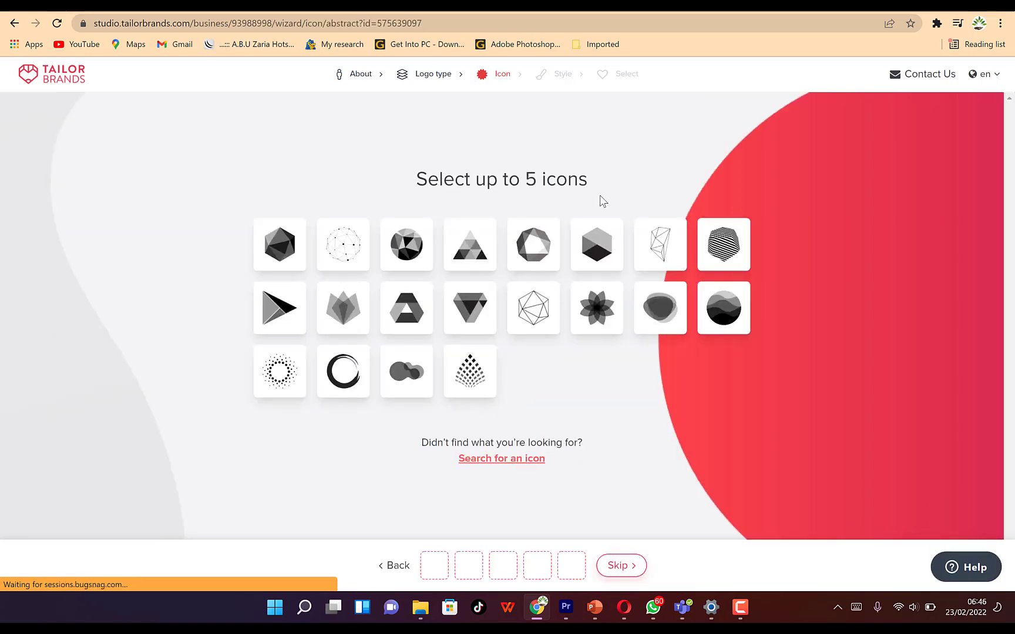
pyautogui.click(269, 306)
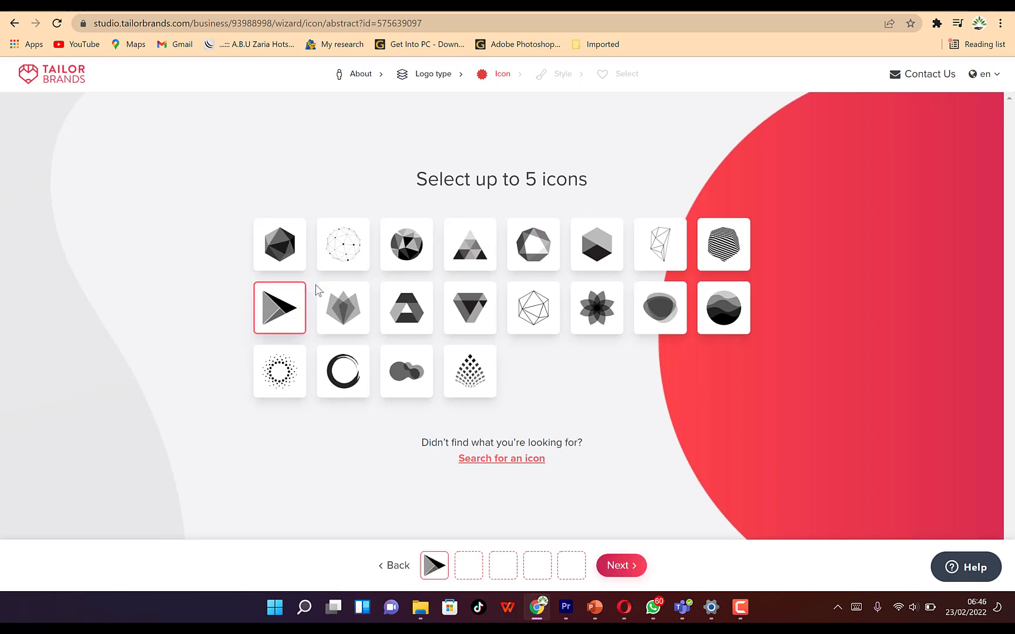
pyautogui.click(341, 252)
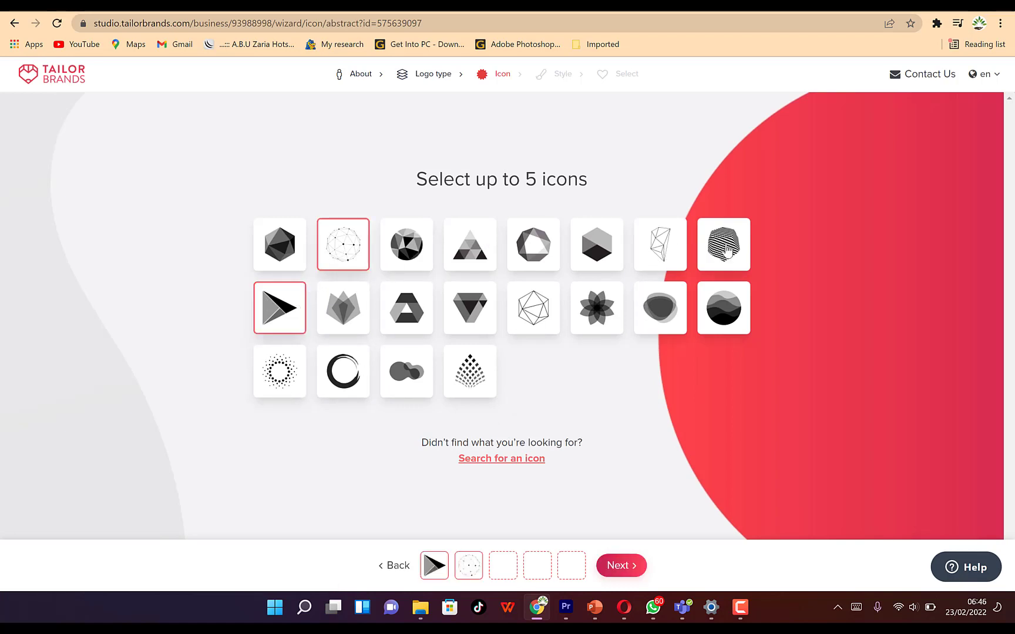
pyautogui.click(535, 249)
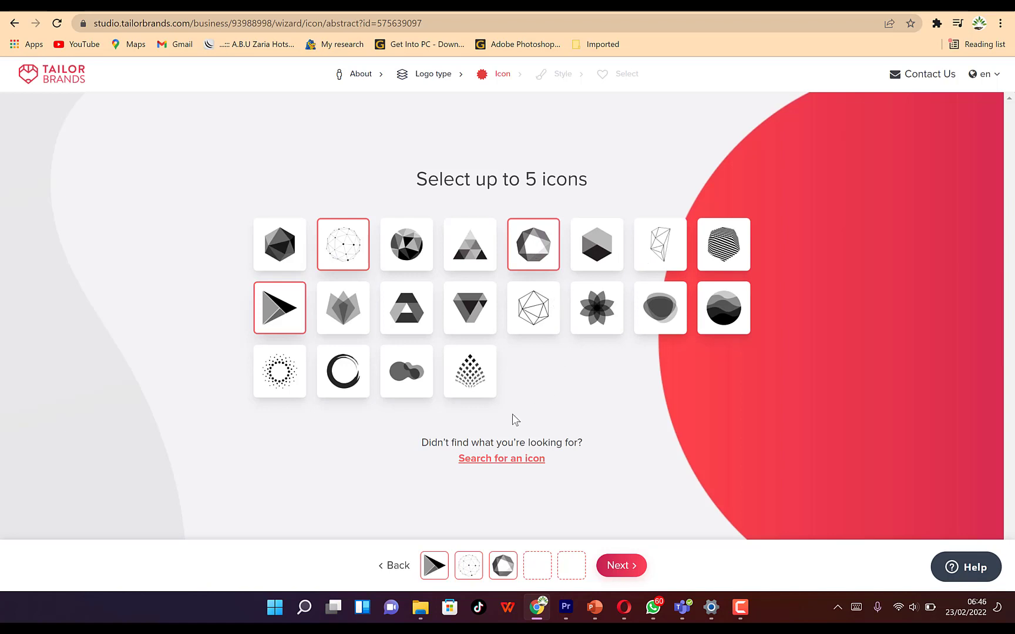
pyautogui.click(595, 327)
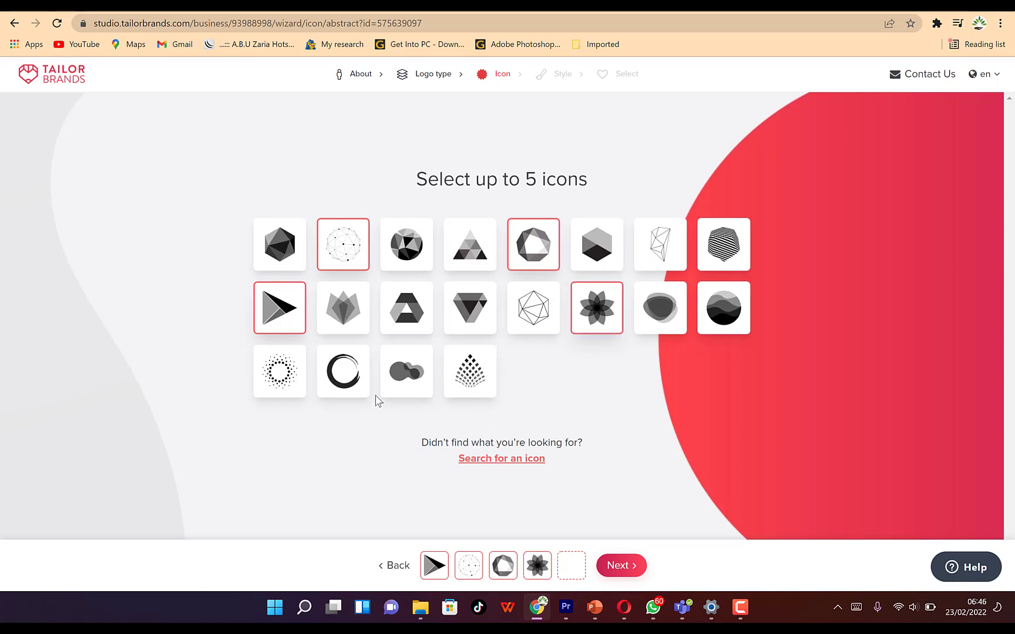
pyautogui.click(343, 379)
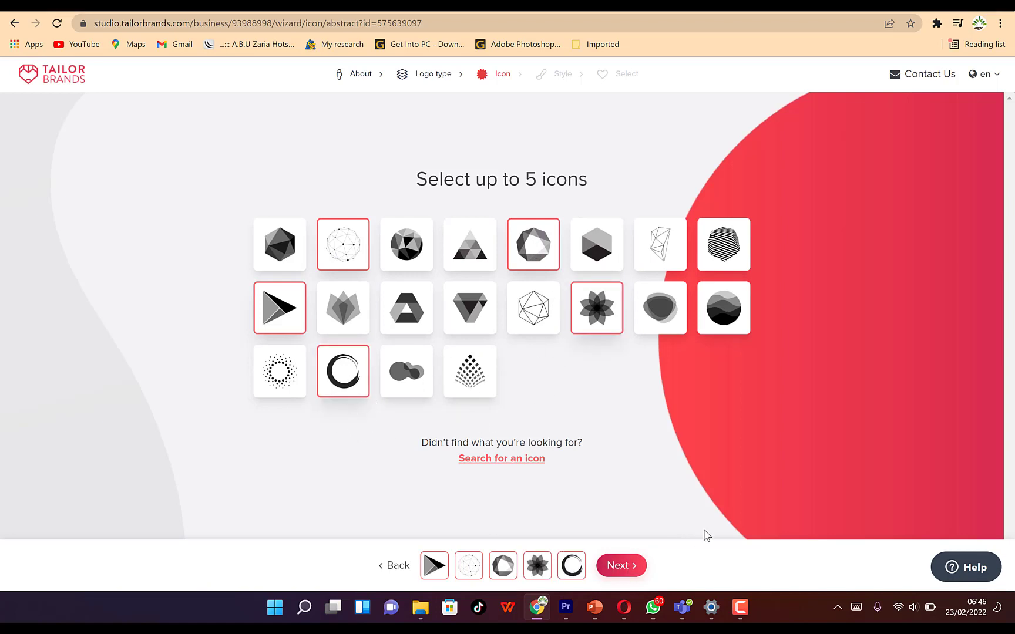
pyautogui.click(614, 570)
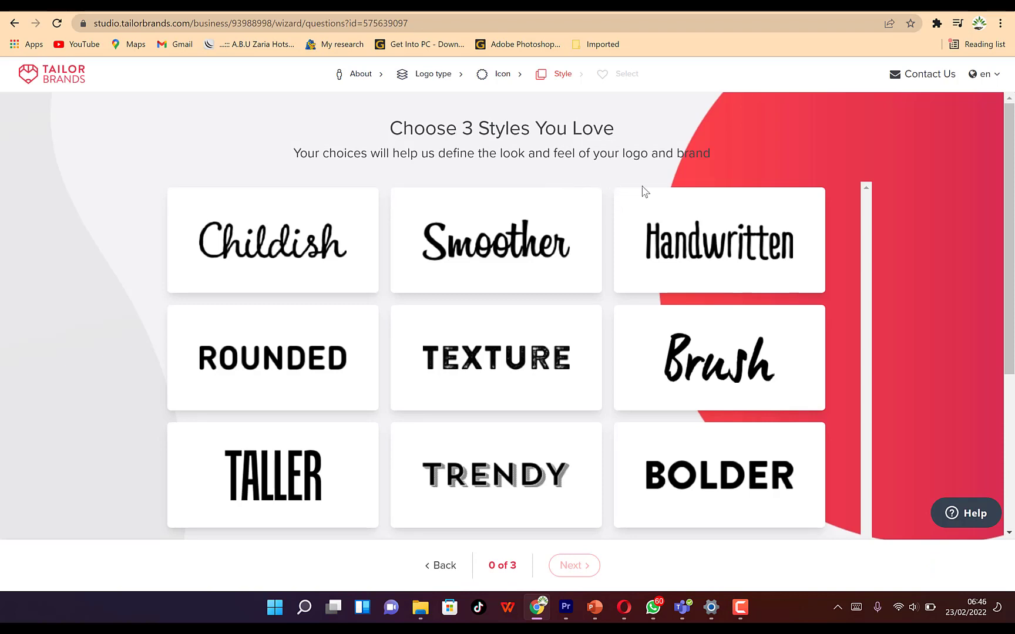
# - Select the Smoother, Trendy and Delicate font styles for the logo and continue
pyautogui.click(516, 244)
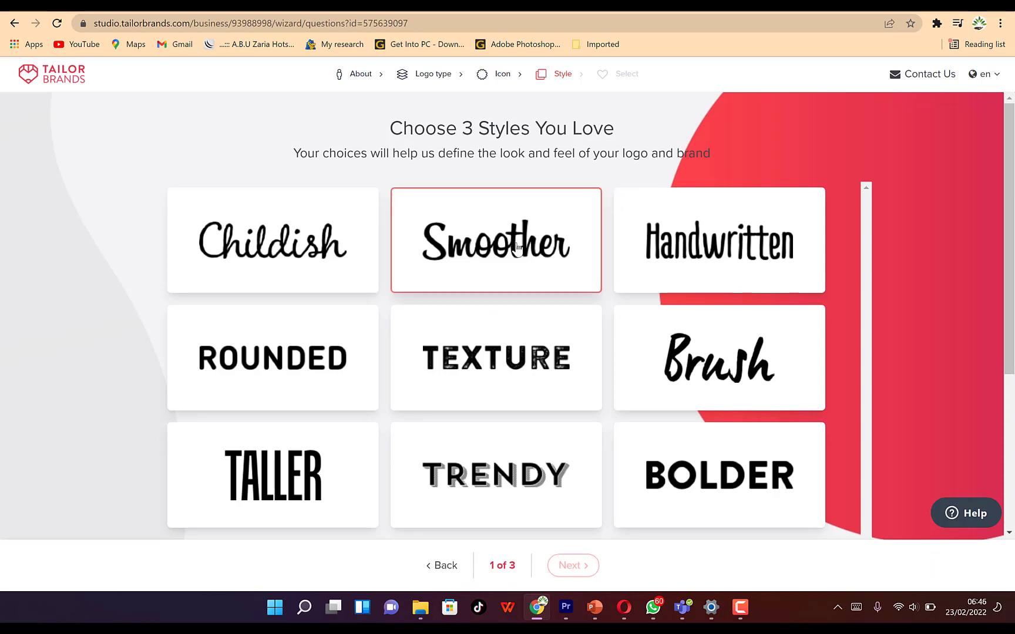
pyautogui.click(503, 487)
pyautogui.scroll(-4, 487, 411)
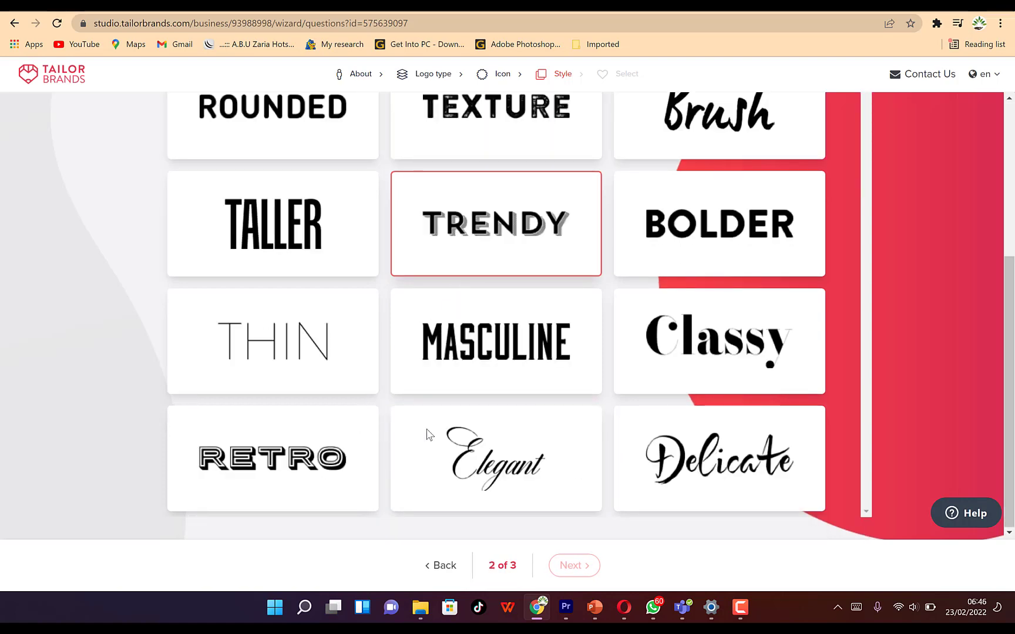
pyautogui.click(677, 467)
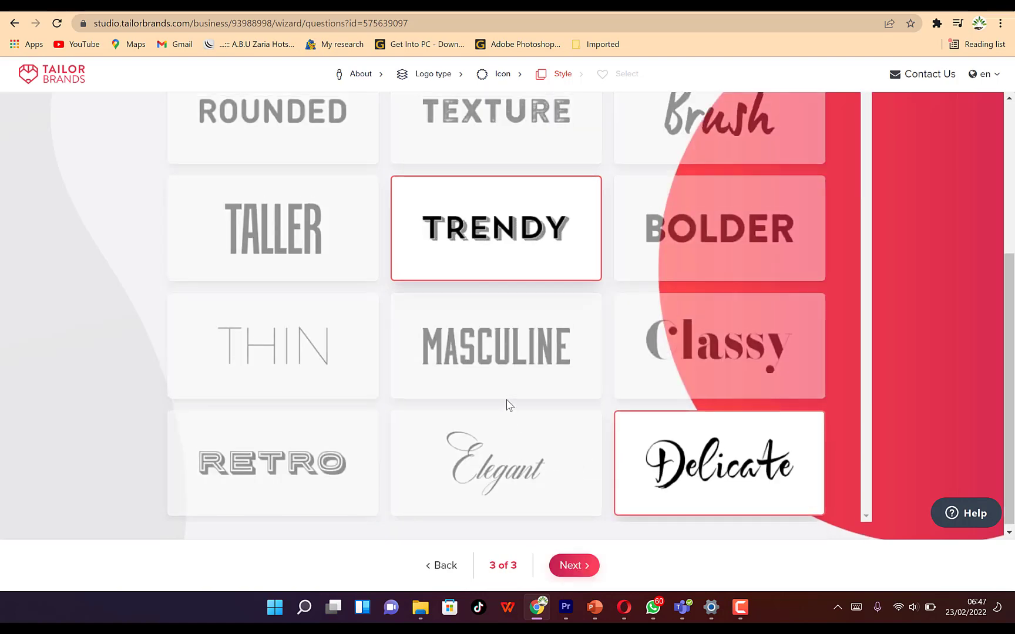
pyautogui.scroll(4, 503, 404)
pyautogui.scroll(-4, 520, 359)
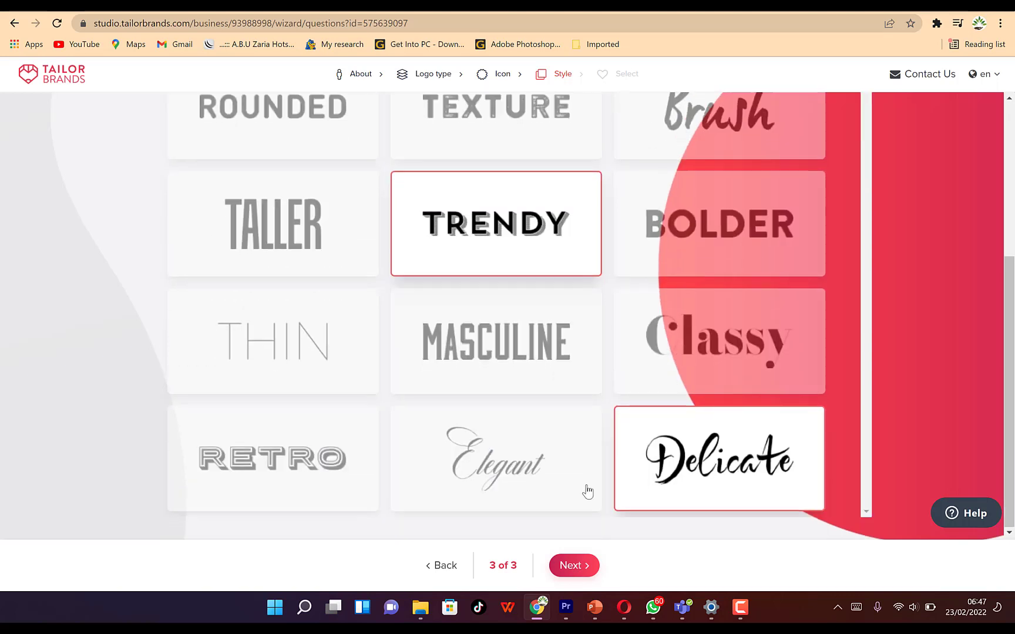
pyautogui.click(574, 558)
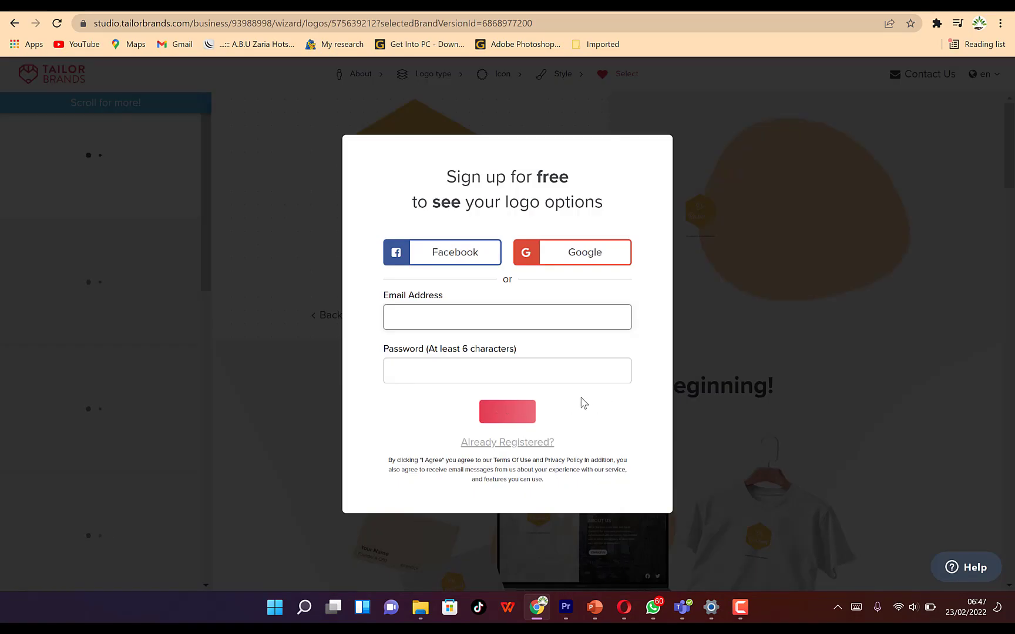
# - Sign up with the listed Google account and view the generated logo options and mockups
pyautogui.click(581, 258)
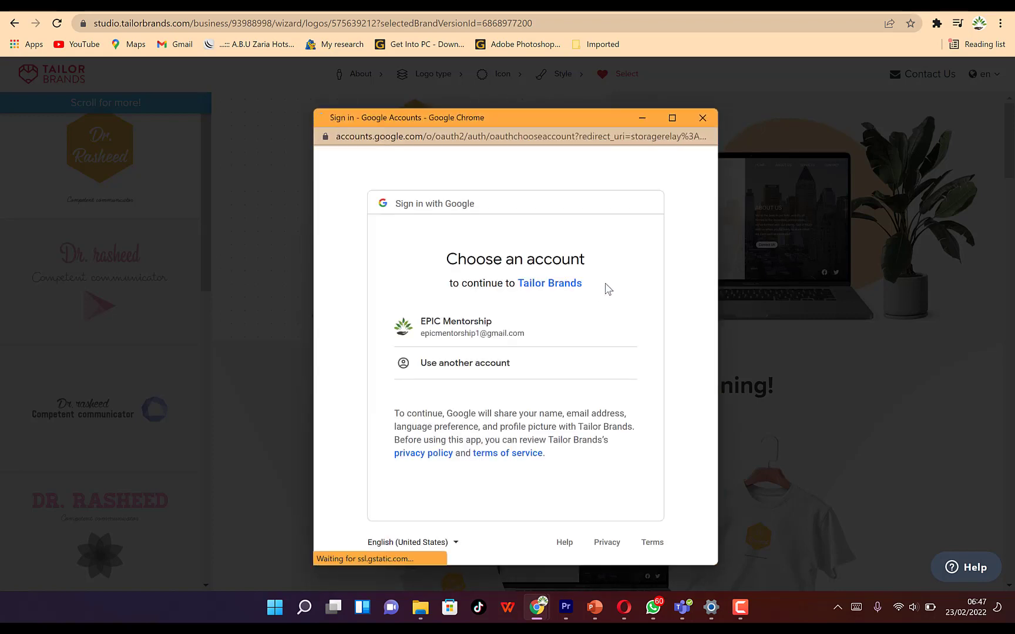
pyautogui.click(464, 327)
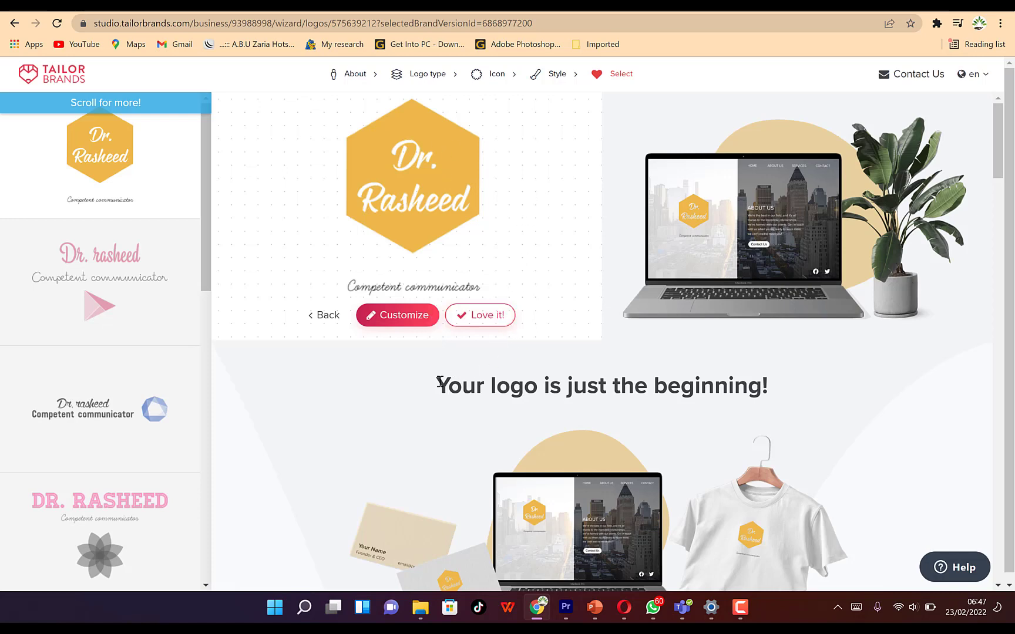
pyautogui.scroll(-5, 494, 385)
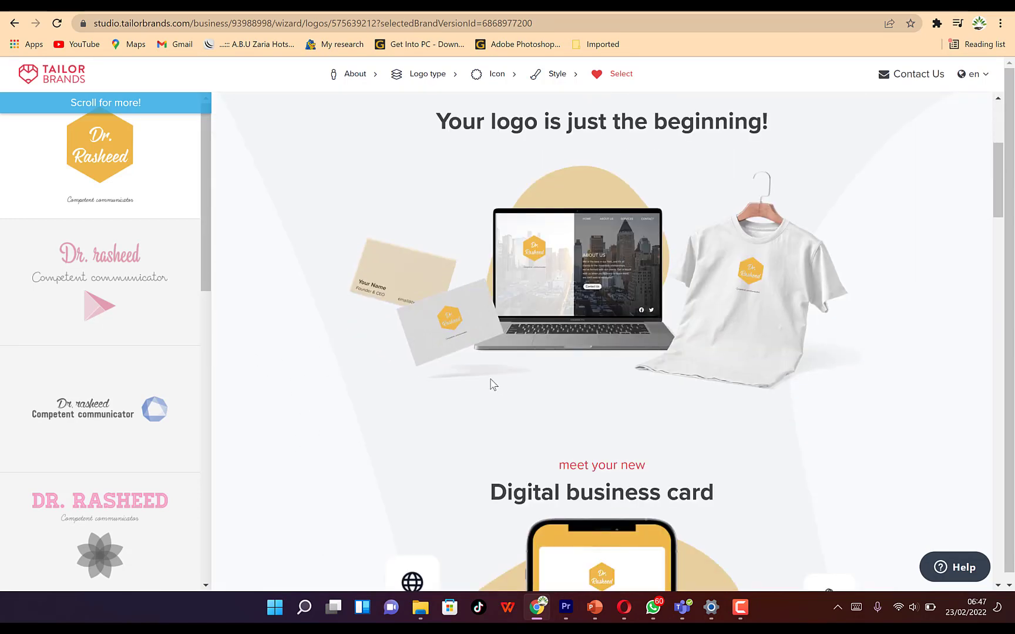
# - Review the yellow hexagon logo's mockups, including the business cards, branded website, merchandise and social covers
pyautogui.scroll(5, 487, 322)
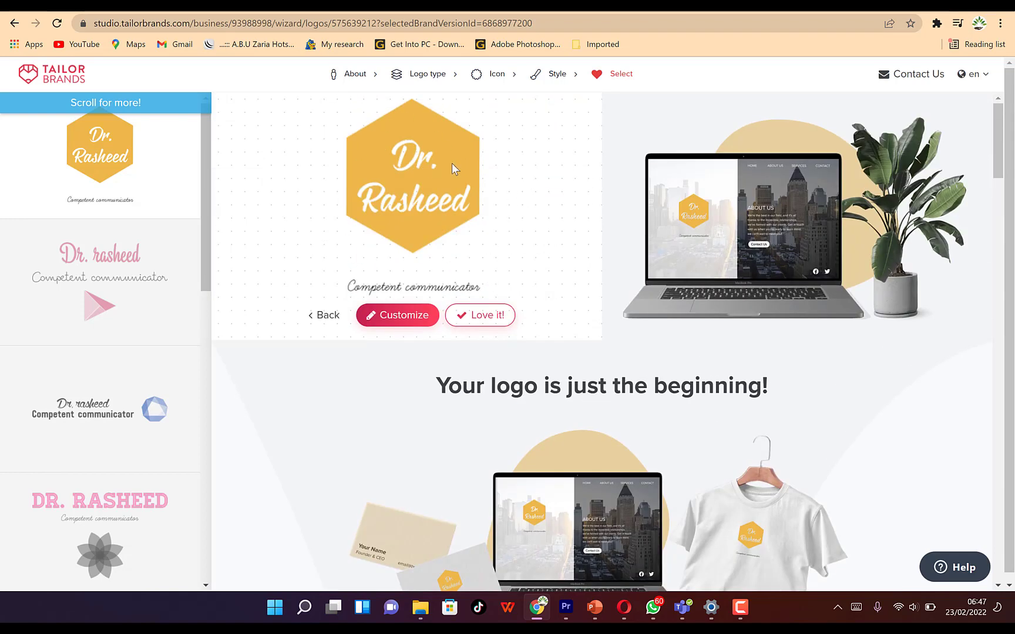
pyautogui.scroll(-12, 604, 458)
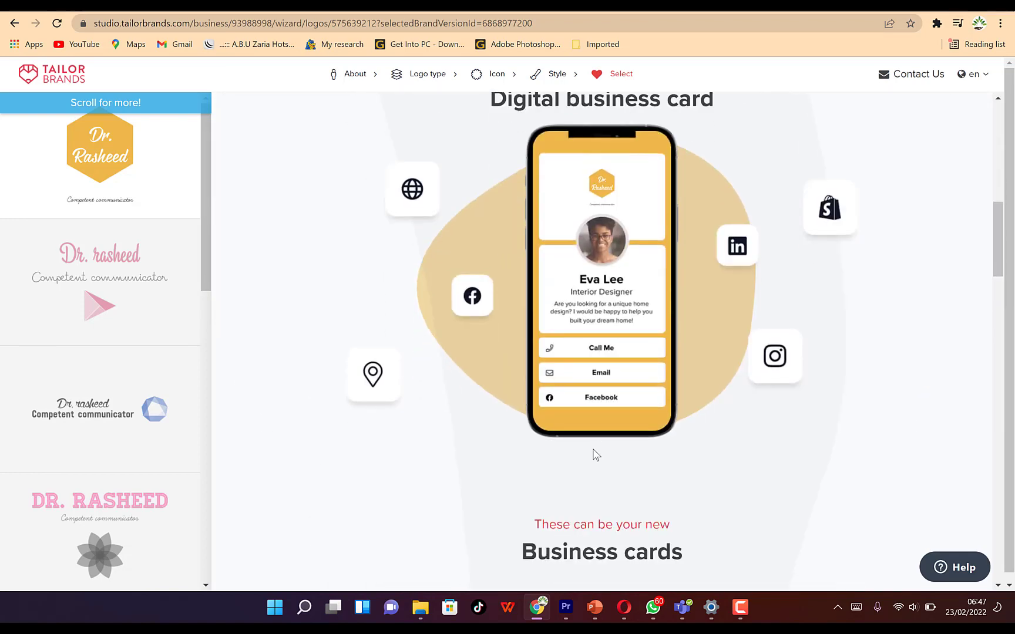
pyautogui.scroll(7, 593, 455)
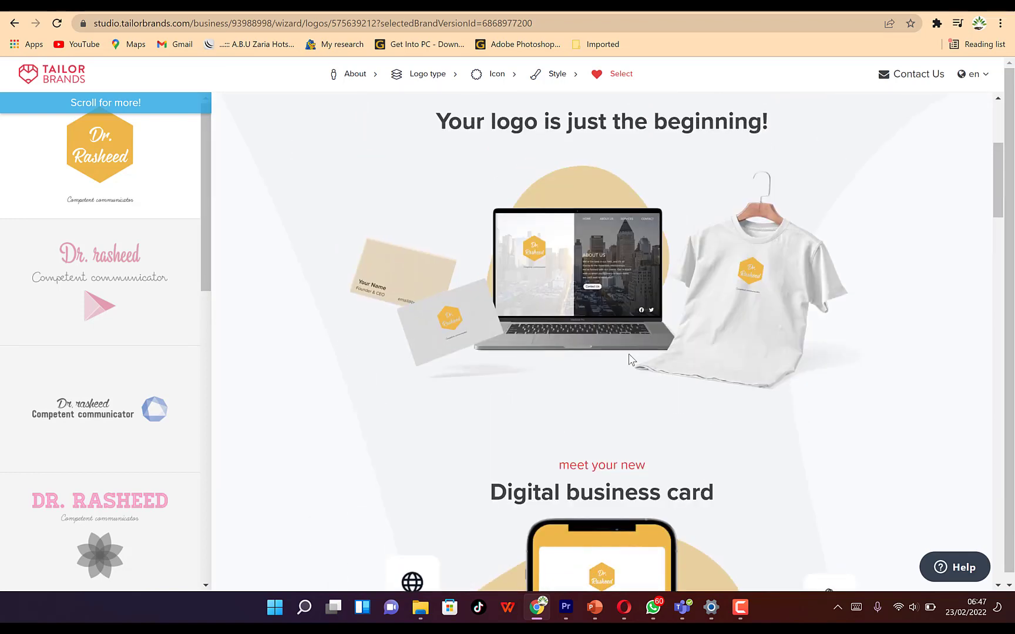
pyautogui.scroll(-13, 569, 285)
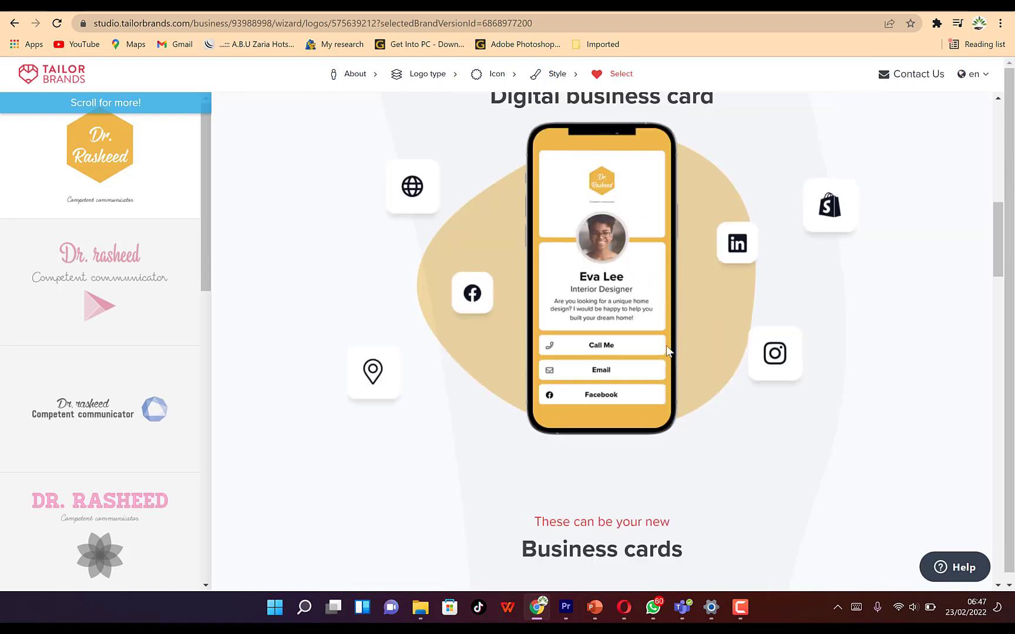
pyautogui.scroll(-3, 622, 344)
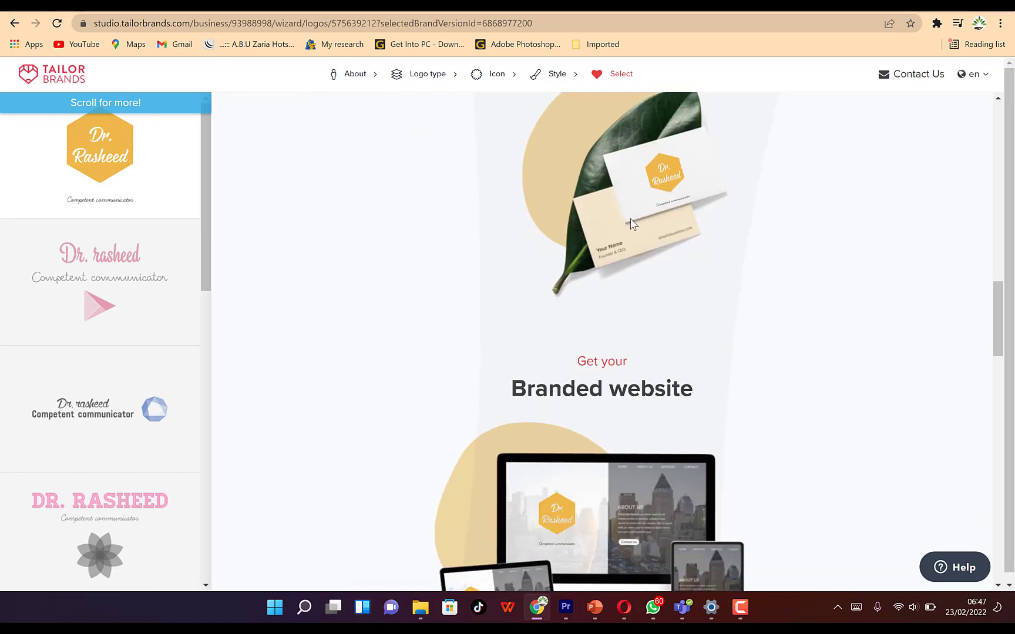
pyautogui.scroll(-12, 632, 305)
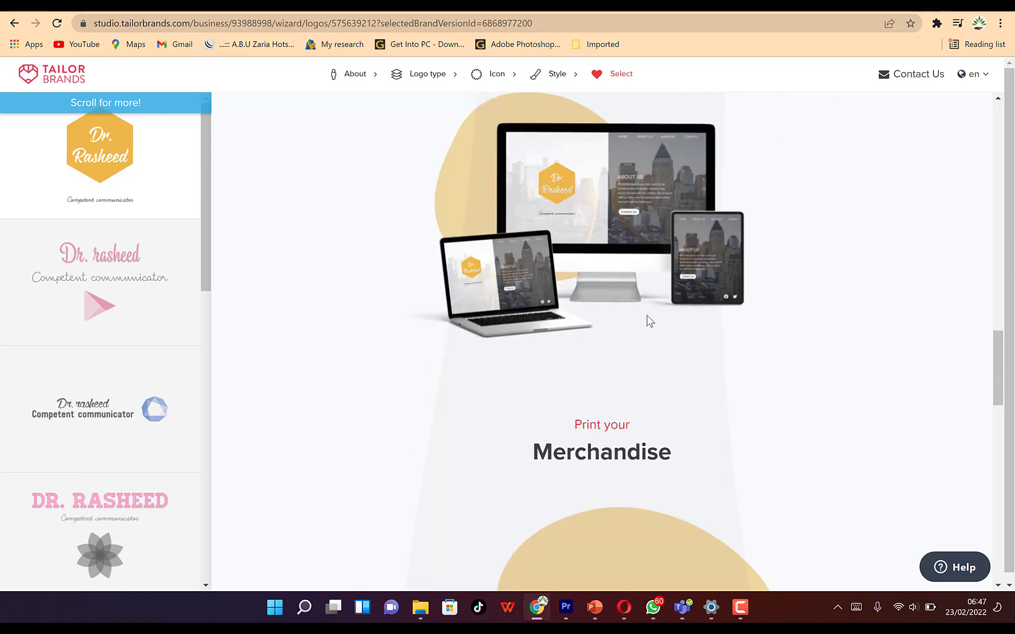
pyautogui.scroll(-2, 617, 320)
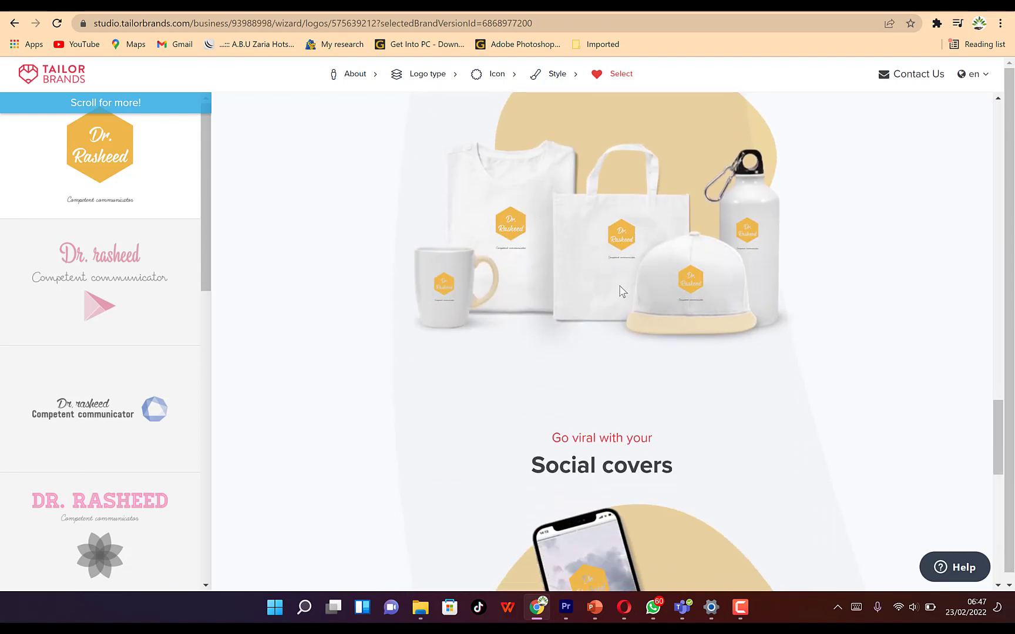
pyautogui.scroll(-12, 732, 320)
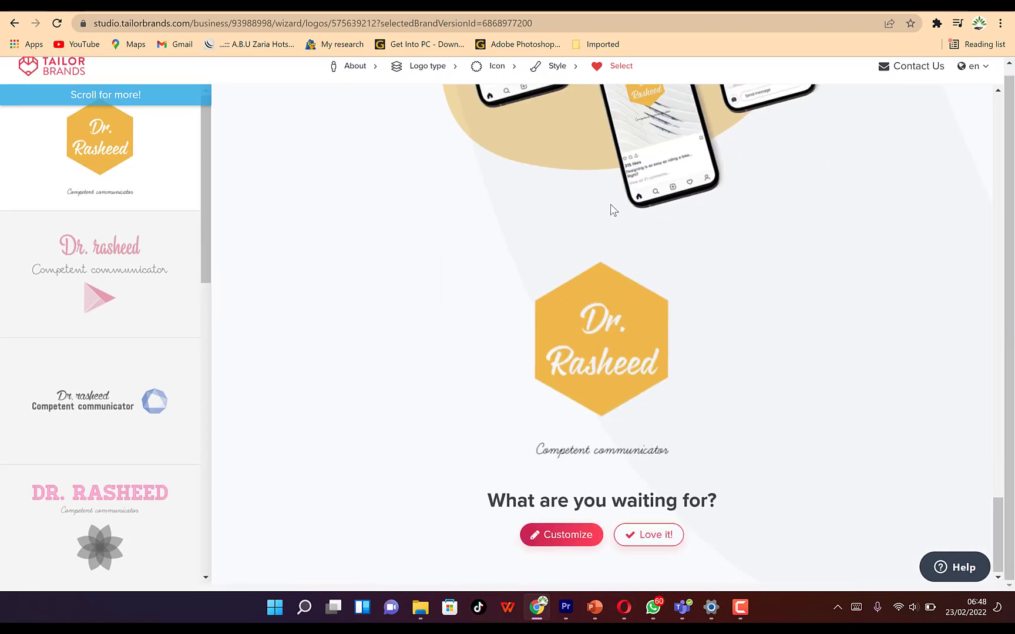
# - Browse the list of generated logo options through to its end
pyautogui.scroll(-2, 59, 283)
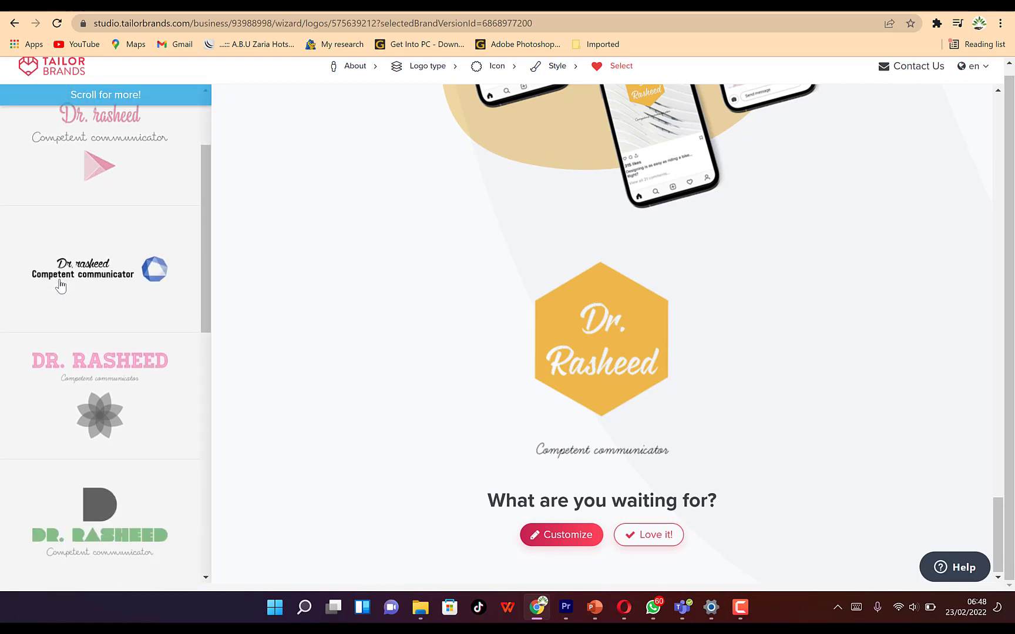
pyautogui.scroll(2, 58, 283)
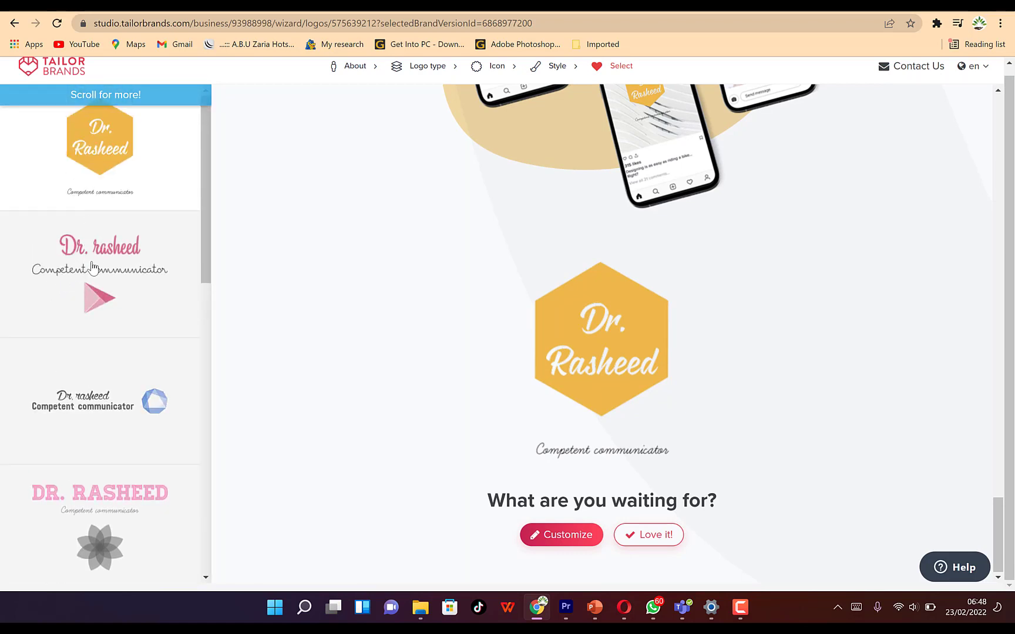
pyautogui.scroll(-1, 94, 264)
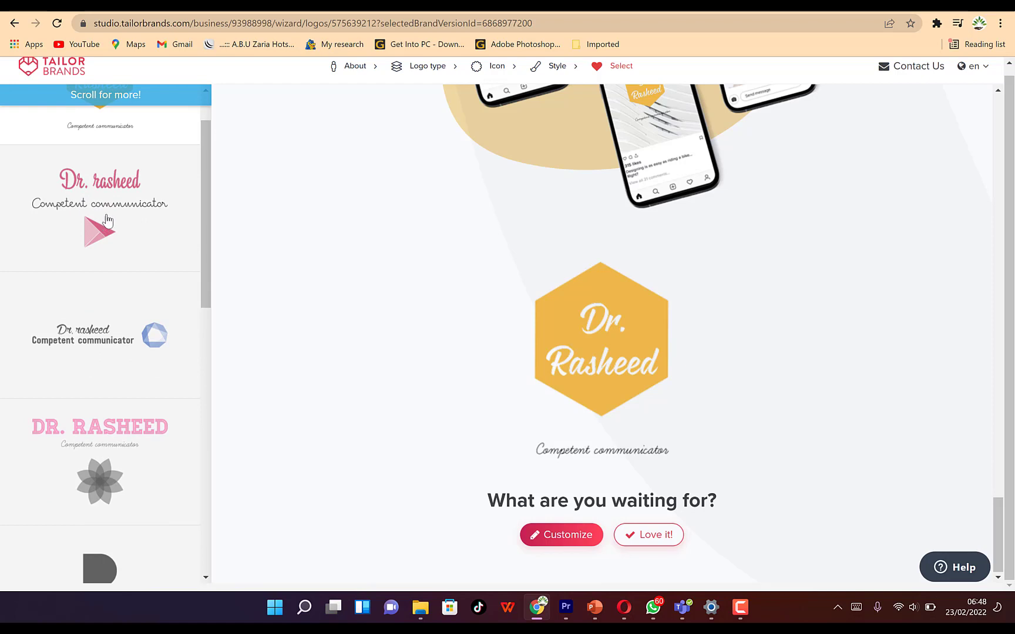
pyautogui.scroll(-7, 109, 220)
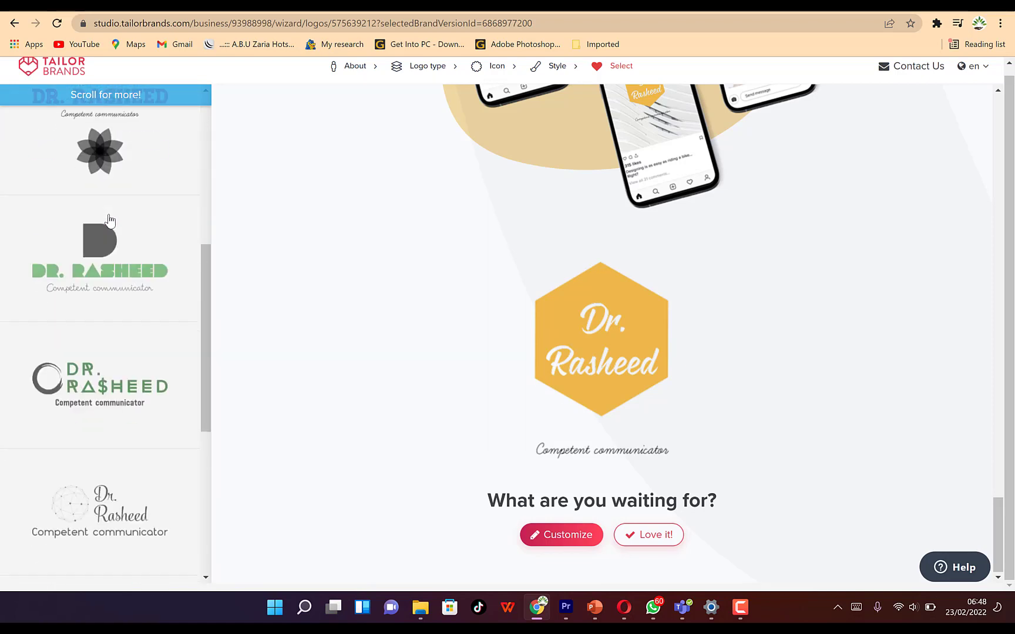
pyautogui.scroll(-3, 109, 222)
pyautogui.scroll(3, 109, 223)
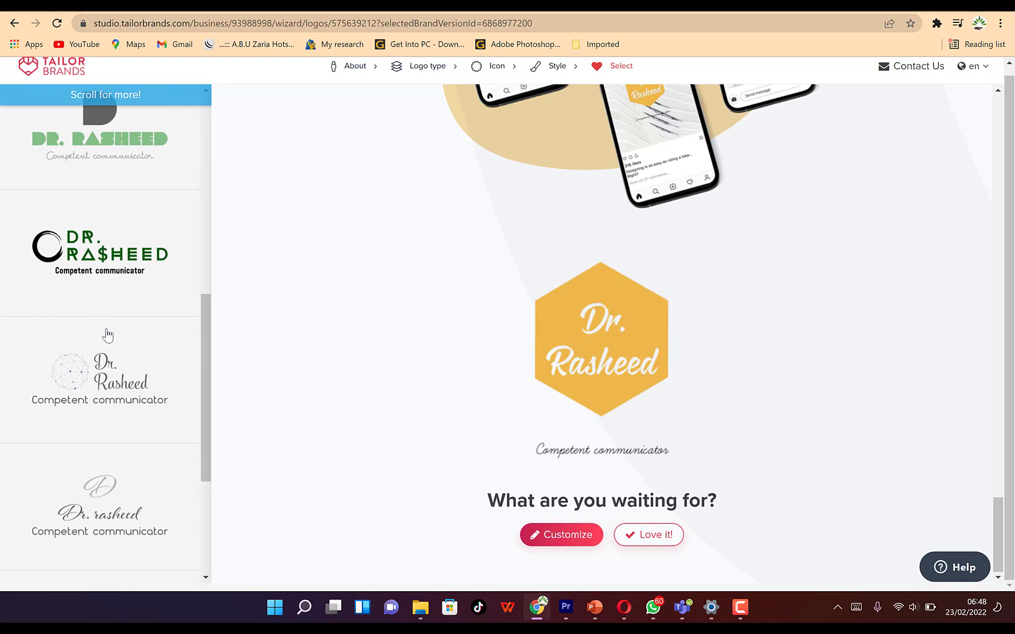
pyautogui.scroll(-4, 125, 427)
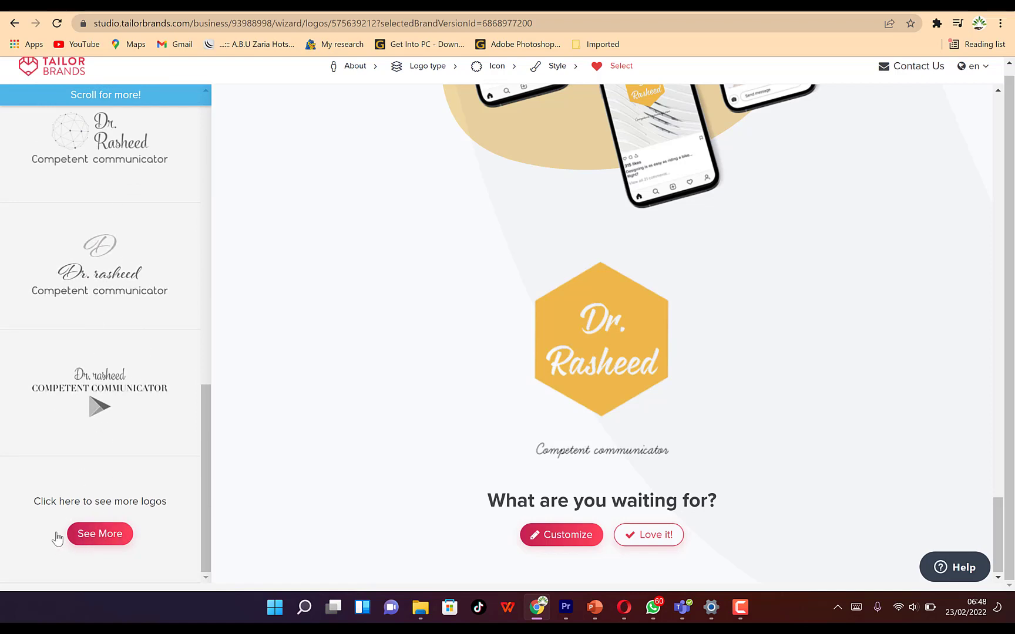
# - Load more logo options and select the one with the red brushed circle above the name and tagline
pyautogui.click(94, 533)
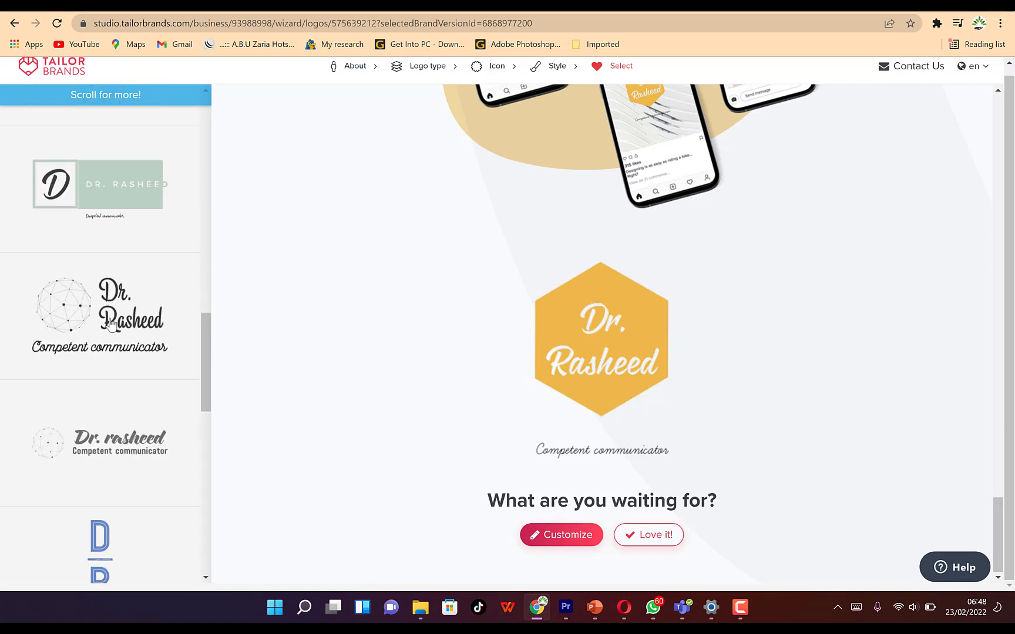
pyautogui.scroll(-2, 124, 326)
pyautogui.scroll(-1, 124, 329)
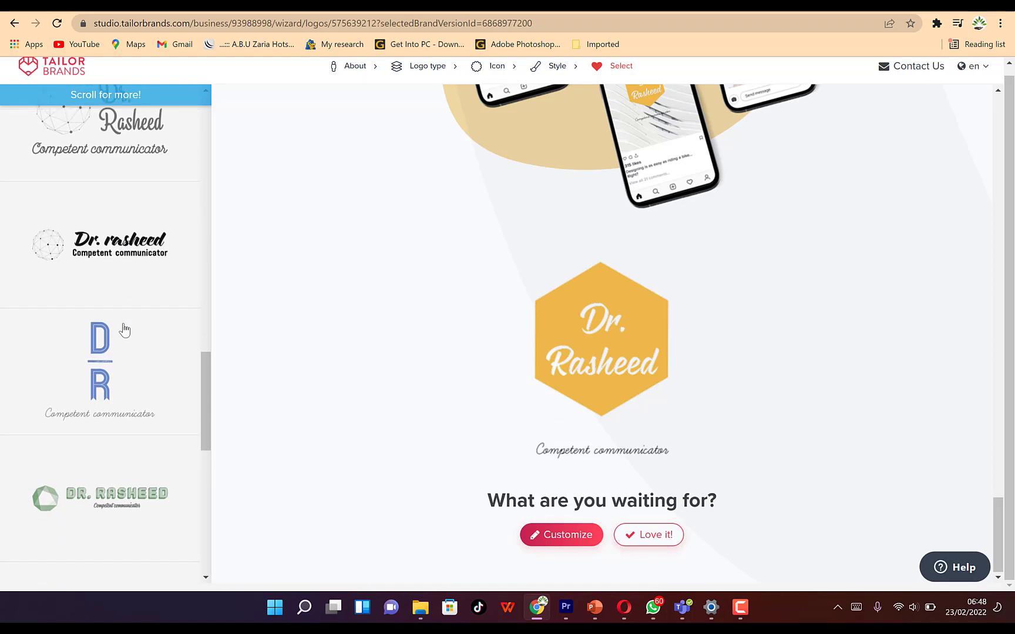
pyautogui.scroll(-4, 127, 333)
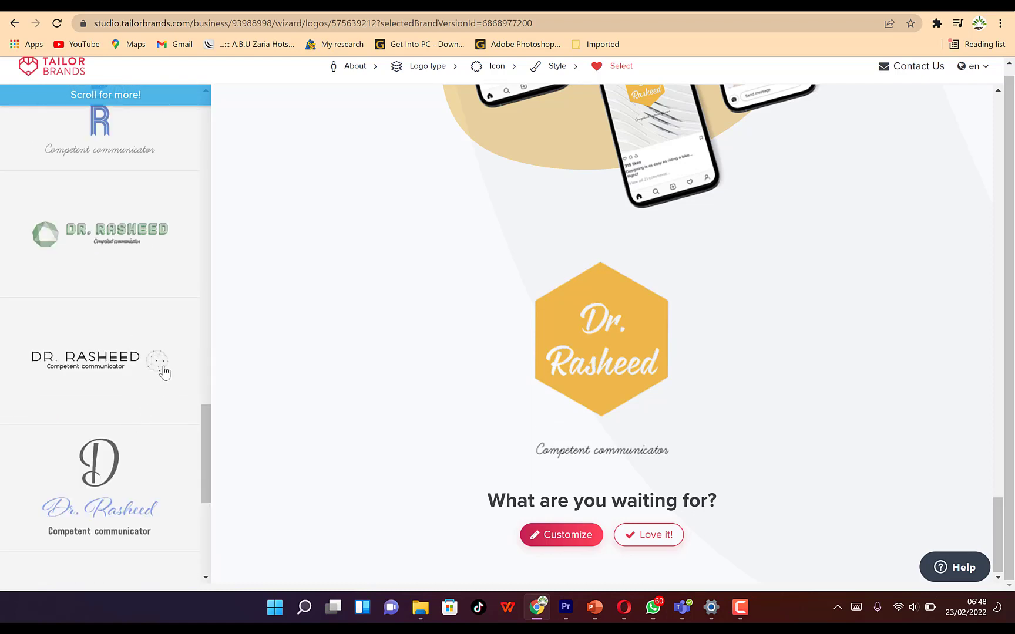
pyautogui.scroll(-2, 162, 364)
pyautogui.scroll(-4, 156, 341)
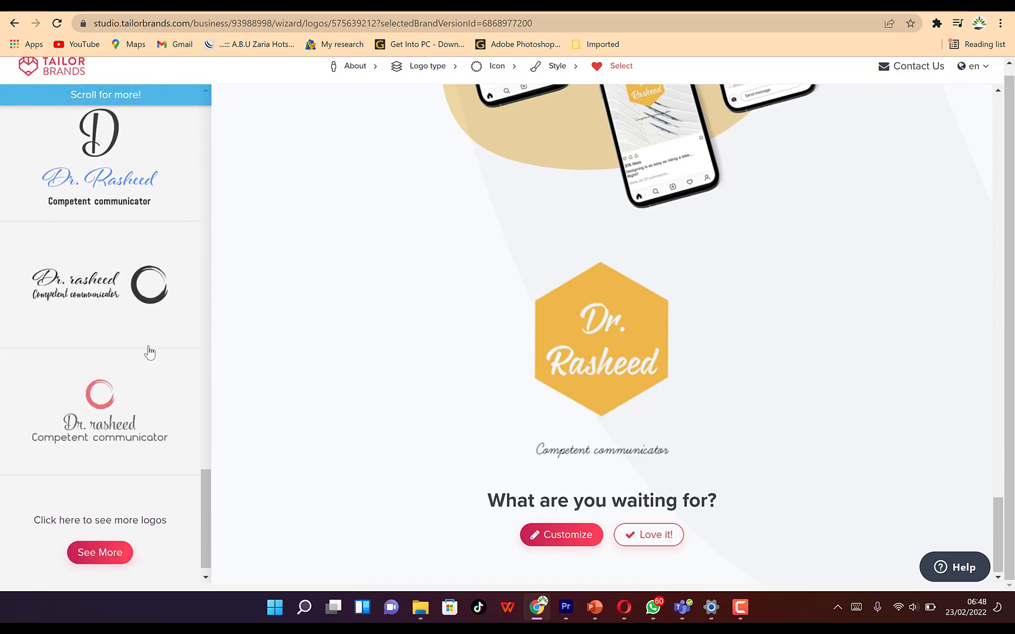
pyautogui.click(109, 395)
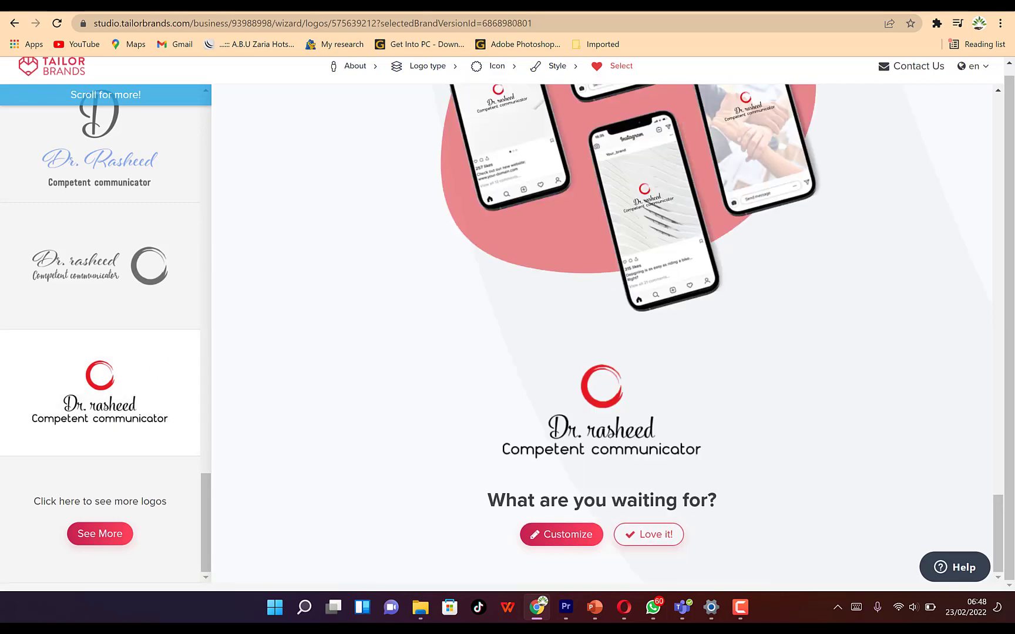
# - Review the red brushed circle logo's mockups, from the digital business card to the merchandise and social covers
pyautogui.scroll(10, 387, 154)
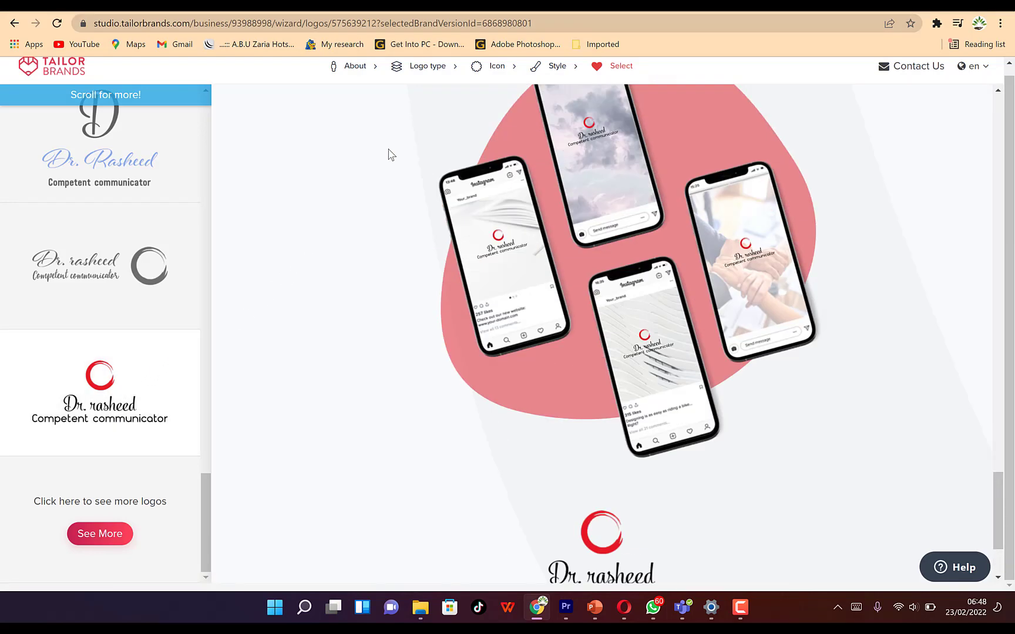
pyautogui.scroll(10, 387, 154)
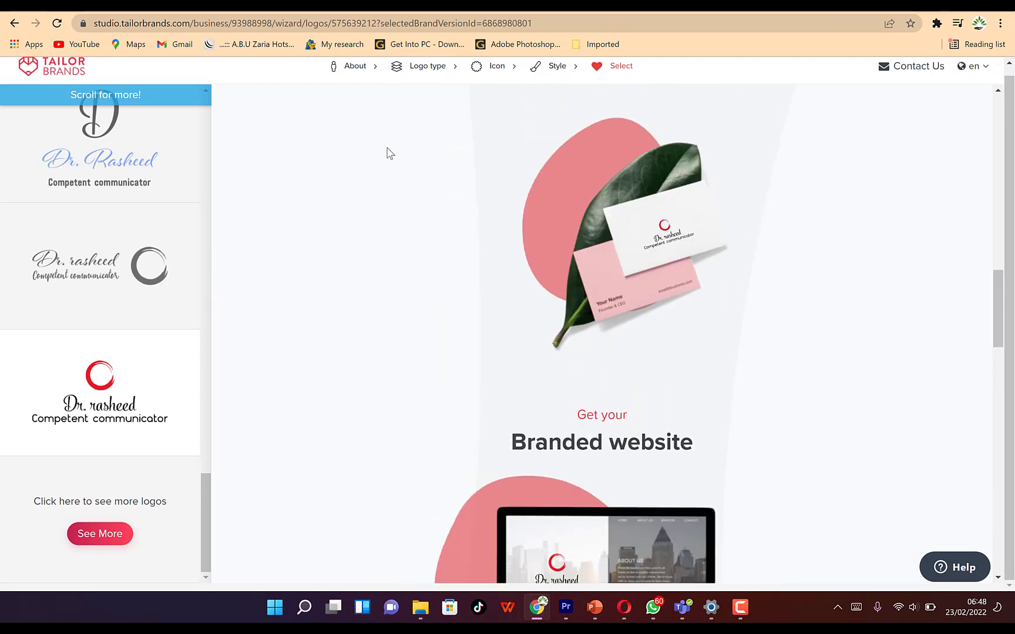
pyautogui.scroll(2, 387, 154)
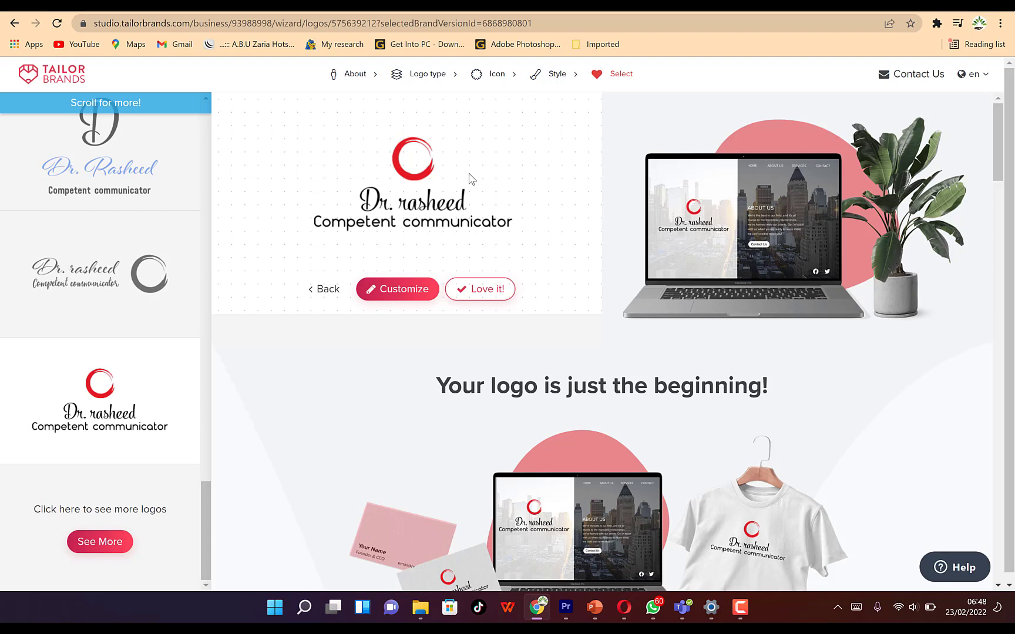
pyautogui.scroll(-5, 600, 328)
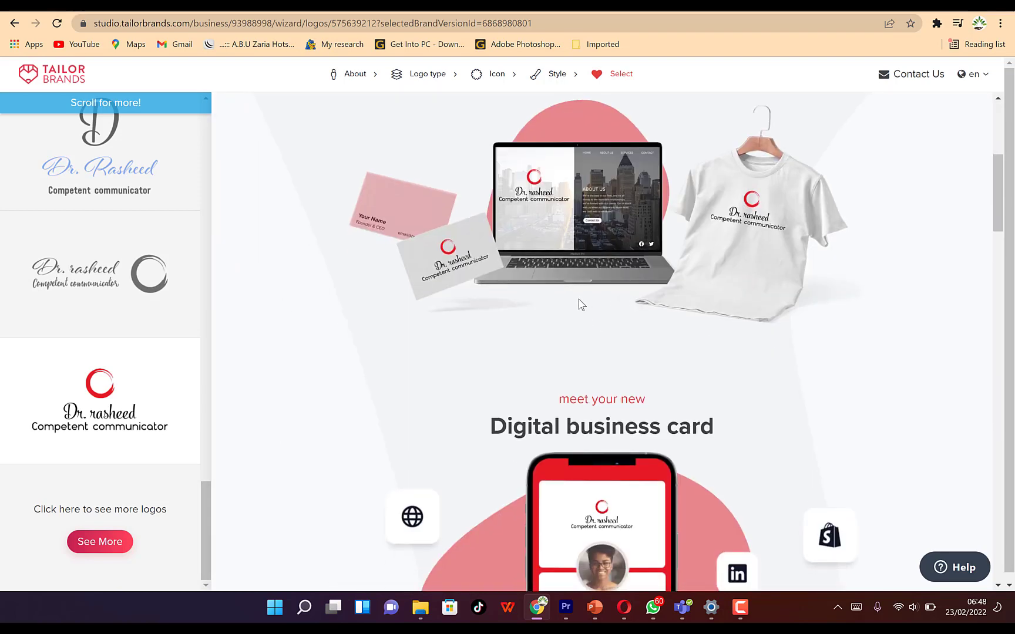
pyautogui.scroll(-5, 580, 304)
pyautogui.scroll(-2, 574, 353)
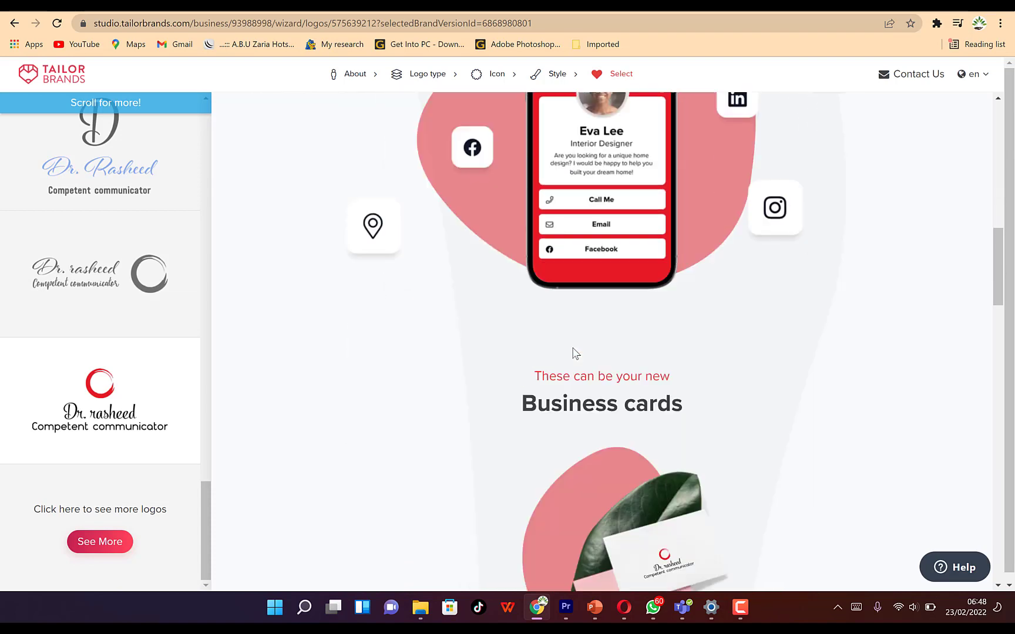
pyautogui.scroll(-5, 575, 352)
pyautogui.scroll(-6, 616, 316)
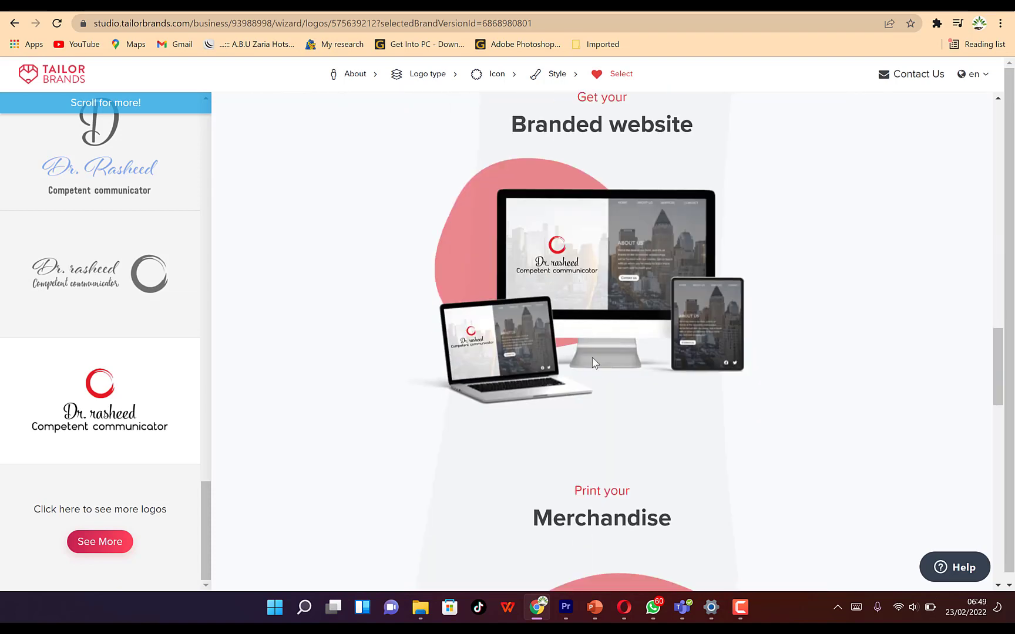
pyautogui.scroll(-5, 592, 359)
pyautogui.scroll(-8, 590, 353)
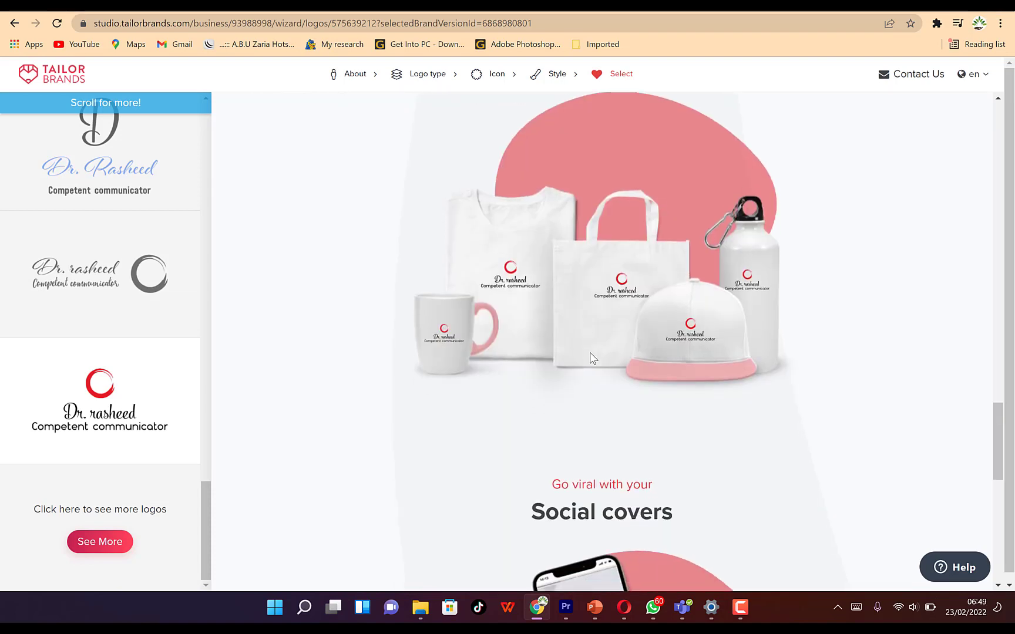
pyautogui.scroll(-4, 590, 353)
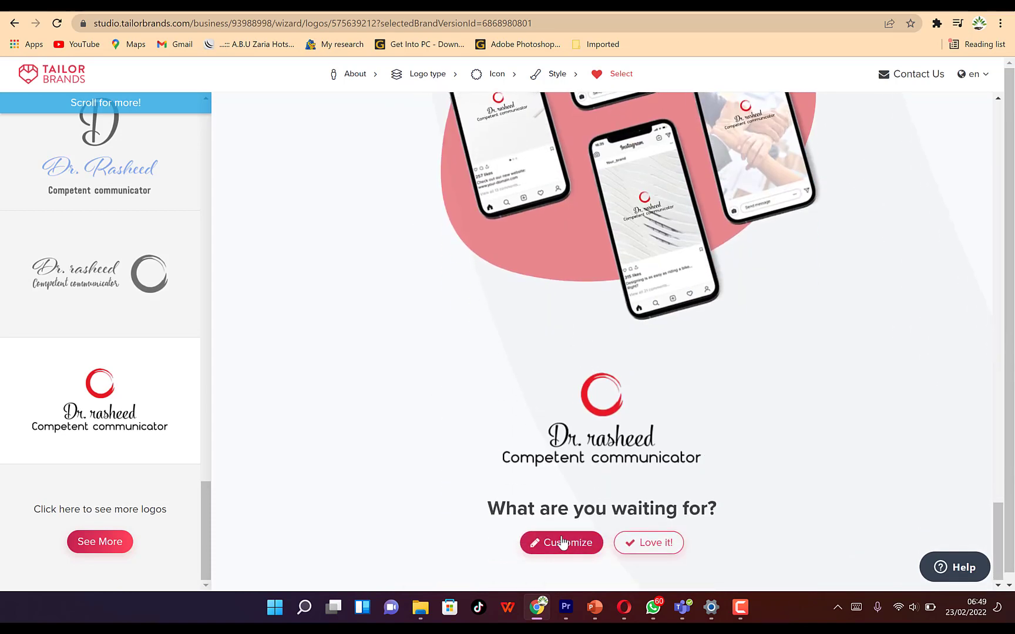
# - Open the red brushed circle logo for customization and look through the tagline font options
pyautogui.scroll(5, 525, 303)
pyautogui.scroll(10, 524, 303)
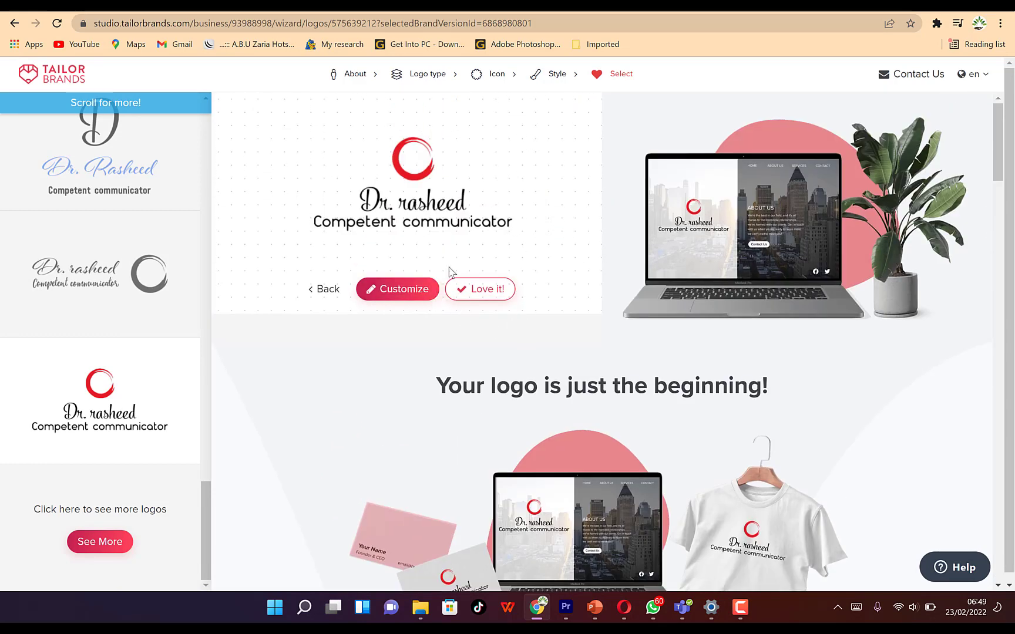
pyautogui.click(410, 293)
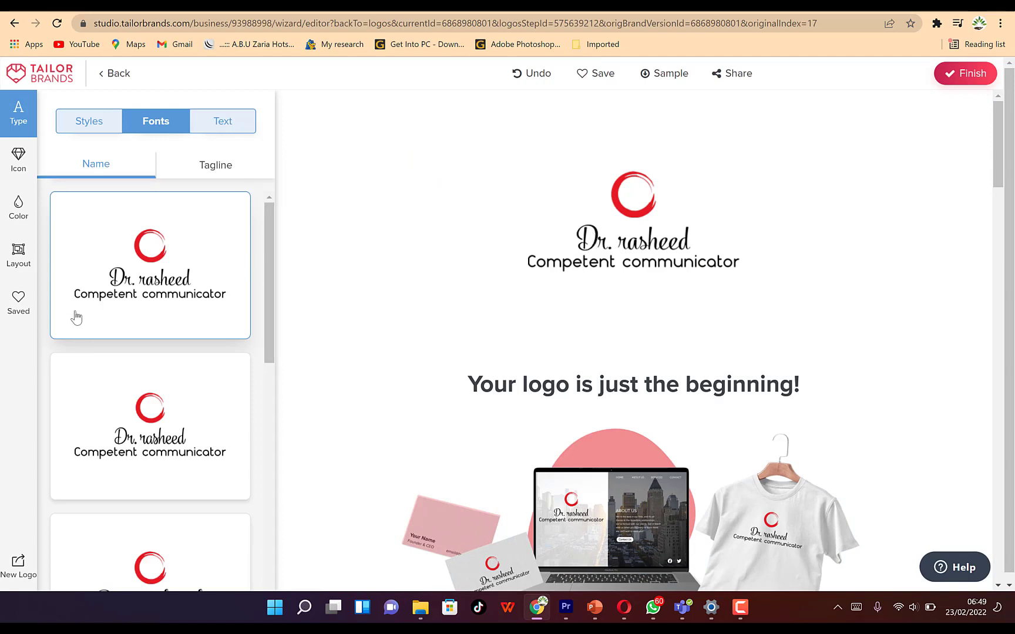
pyautogui.click(205, 176)
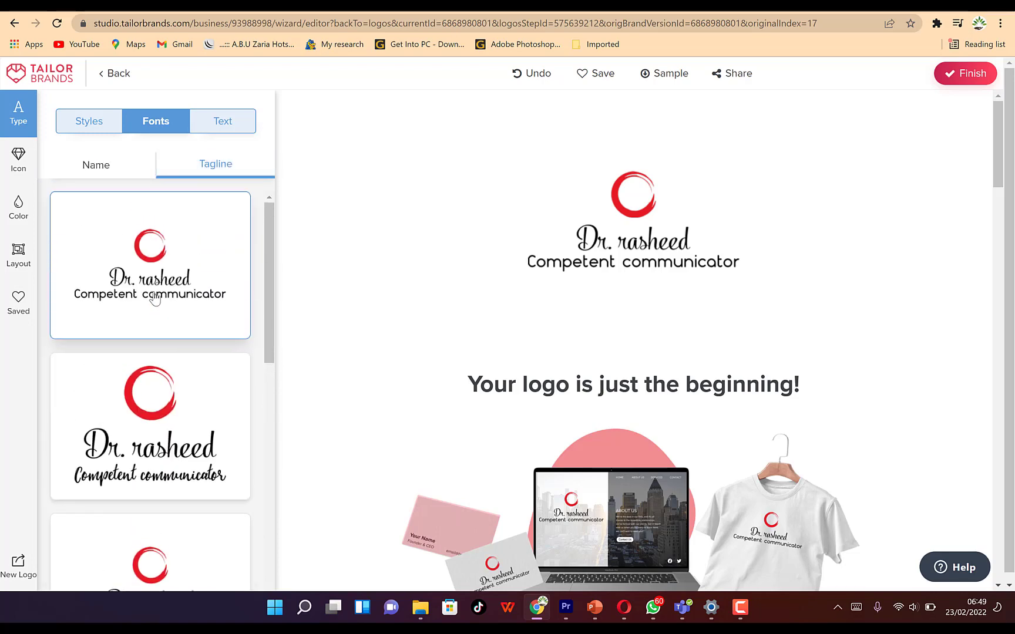
pyautogui.scroll(-4, 154, 300)
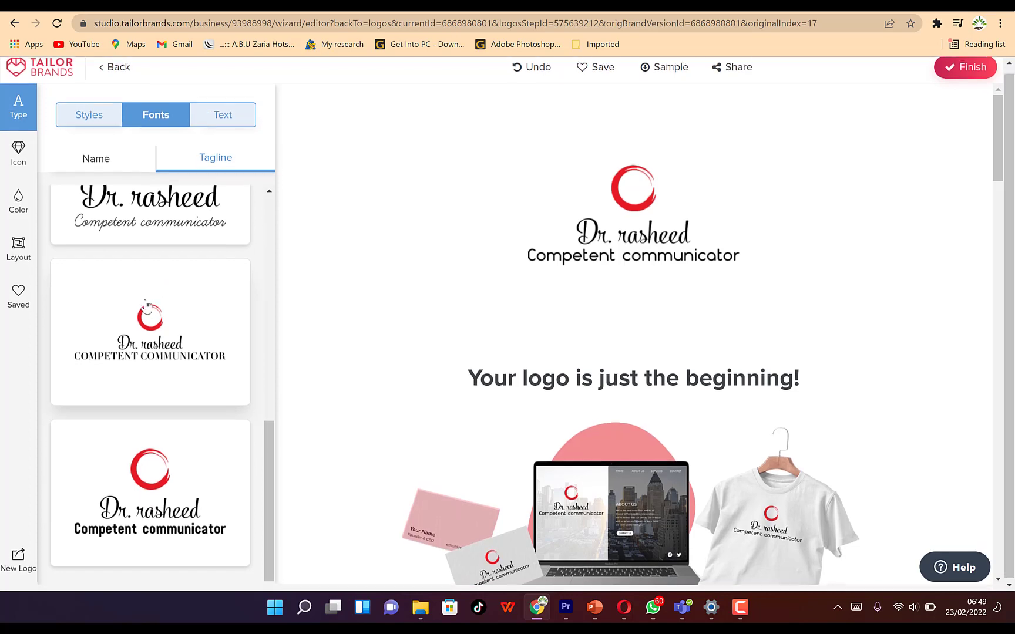
pyautogui.scroll(10, 146, 304)
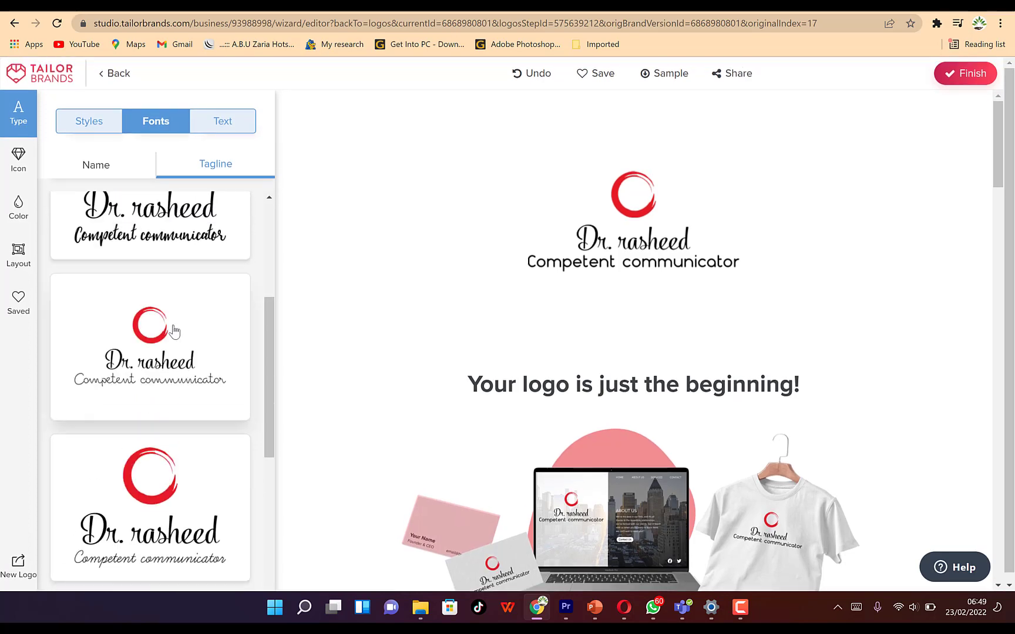
# - View the layout position options and apply the suggested coral, teal and dark navy color palette to the logo
pyautogui.click(24, 266)
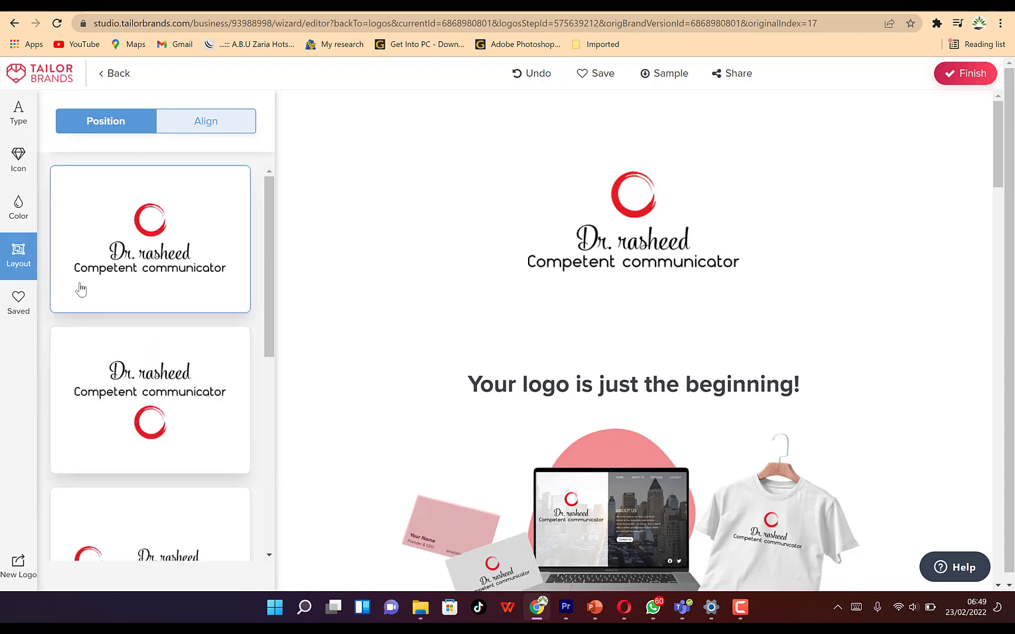
pyautogui.click(17, 204)
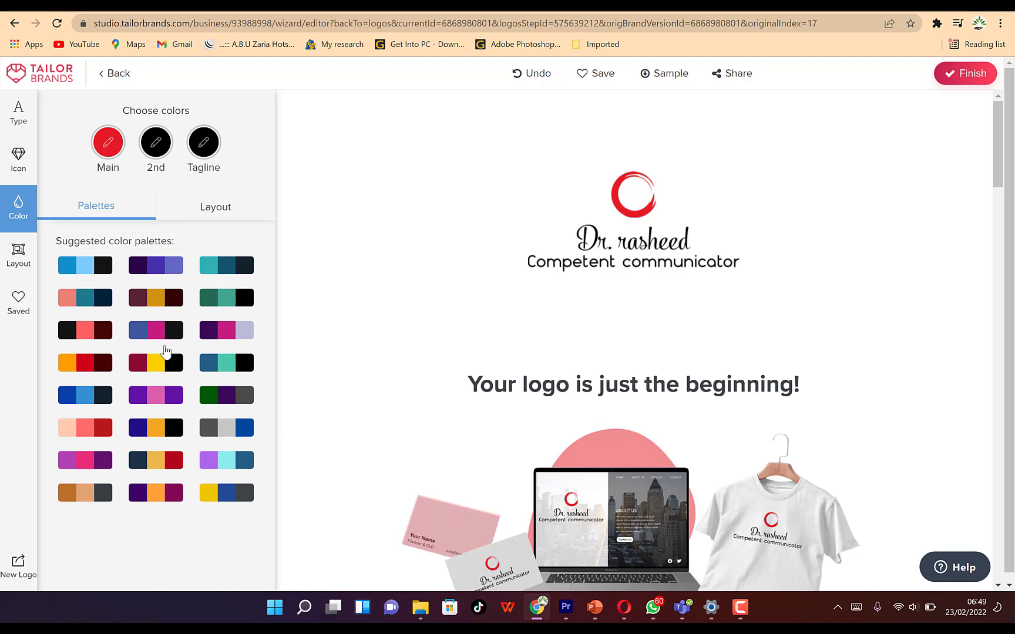
pyautogui.click(91, 299)
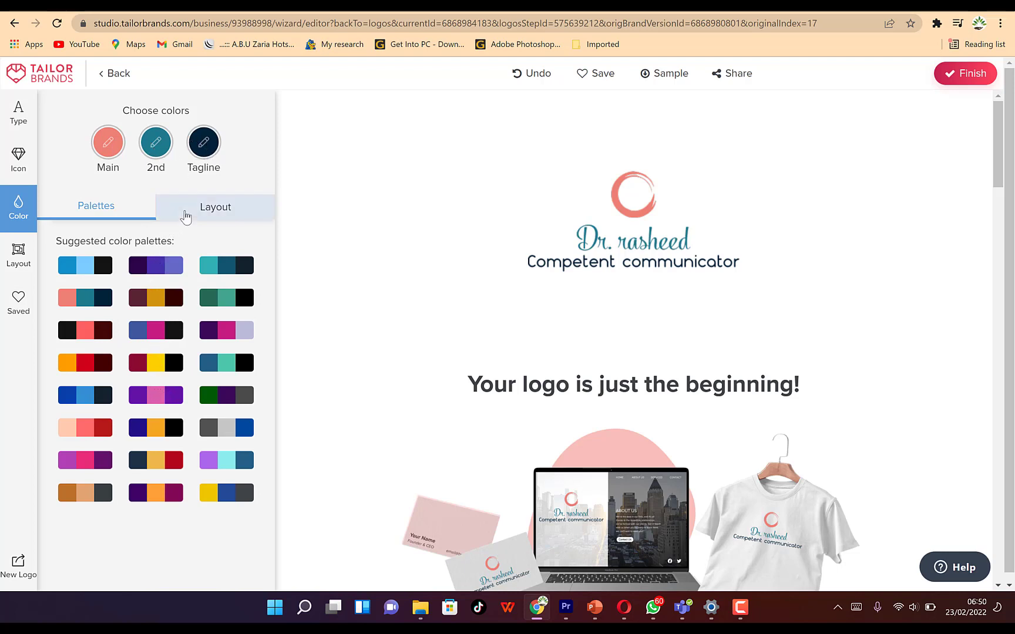
# - View the color layout variations and enlarge the logo's icon to size 1.3
pyautogui.click(185, 215)
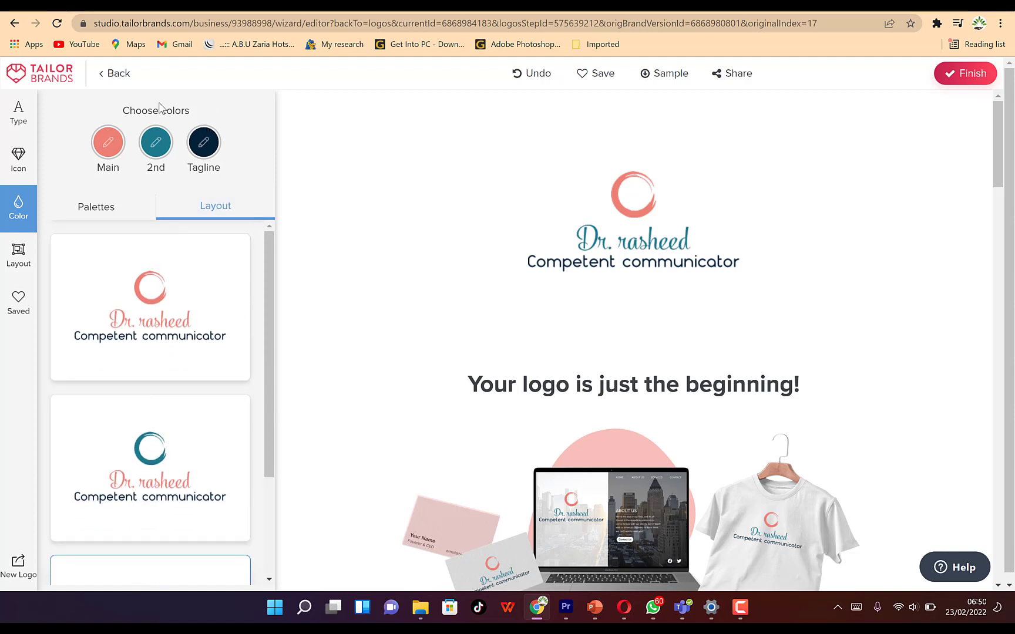
pyautogui.click(18, 165)
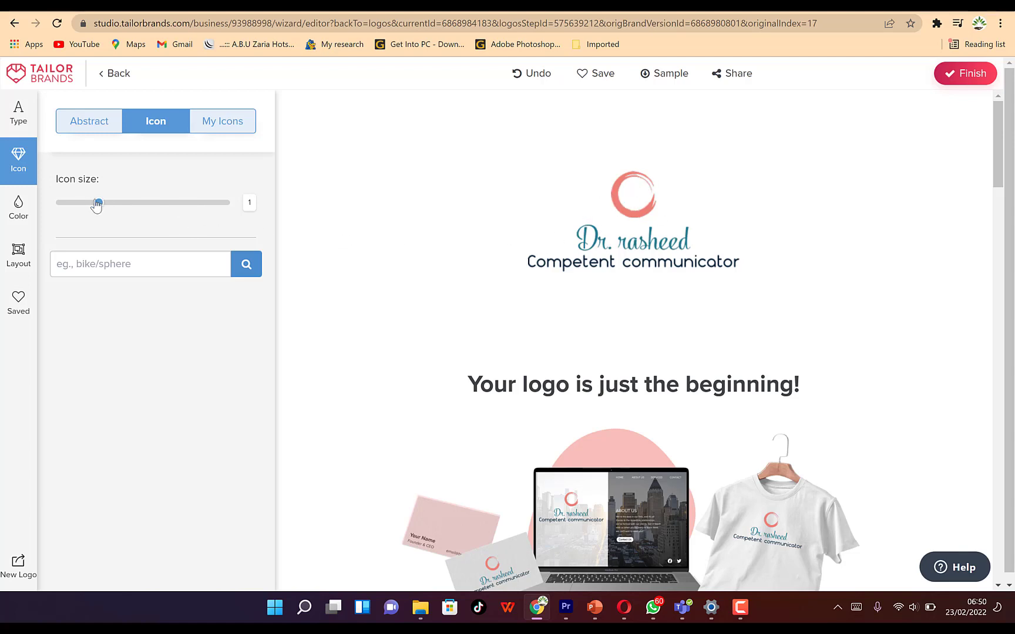
pyautogui.moveTo(100, 208); pyautogui.dragTo(106, 208)
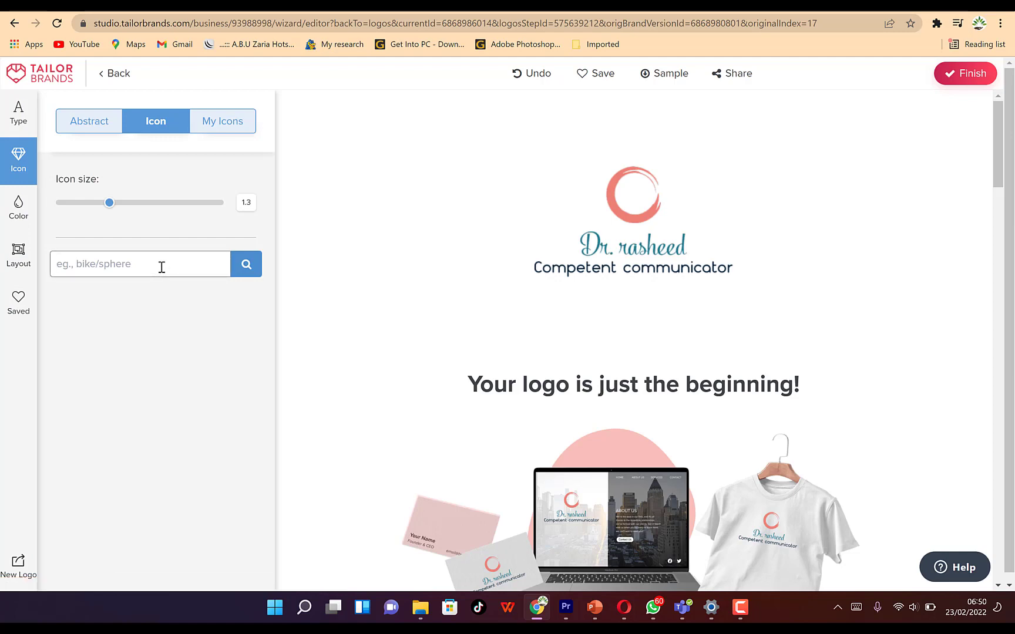
# - Look through the personal and abstract icon choices, and revisit the tagline font options
pyautogui.click(208, 125)
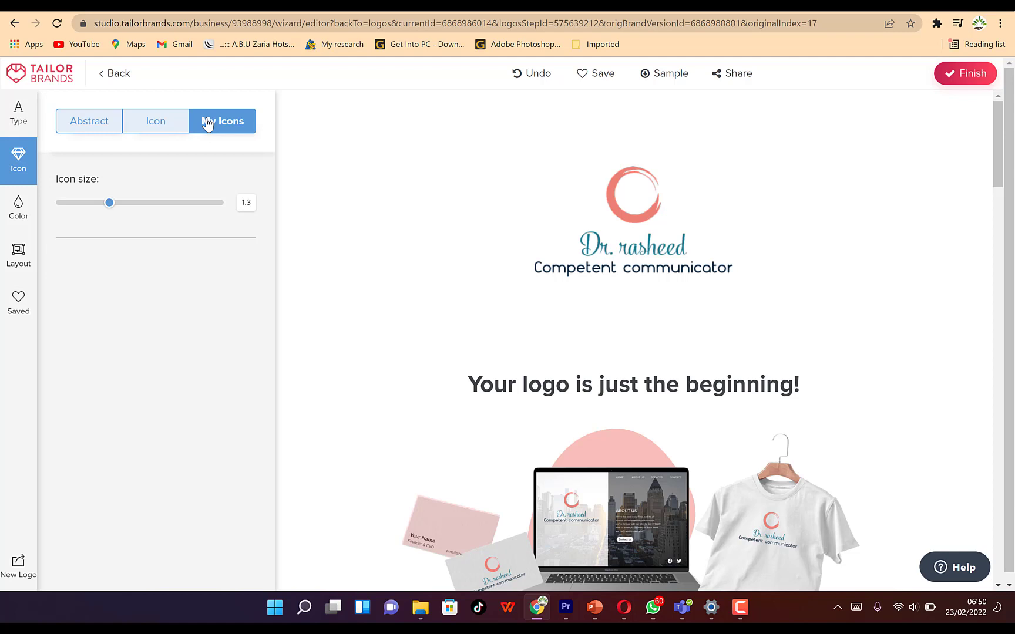
pyautogui.click(85, 122)
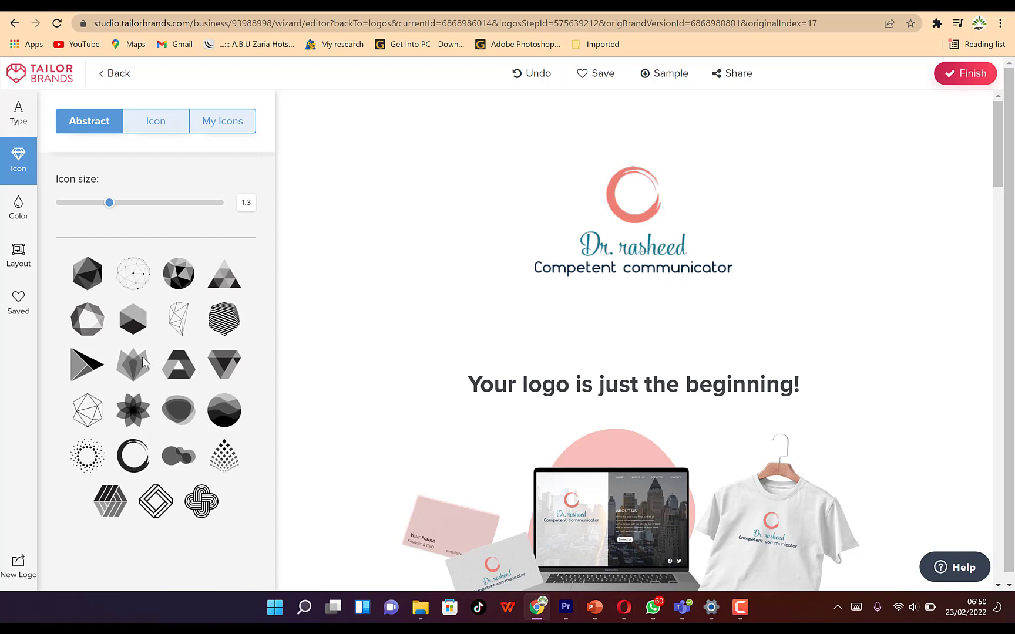
pyautogui.scroll(-1, 91, 389)
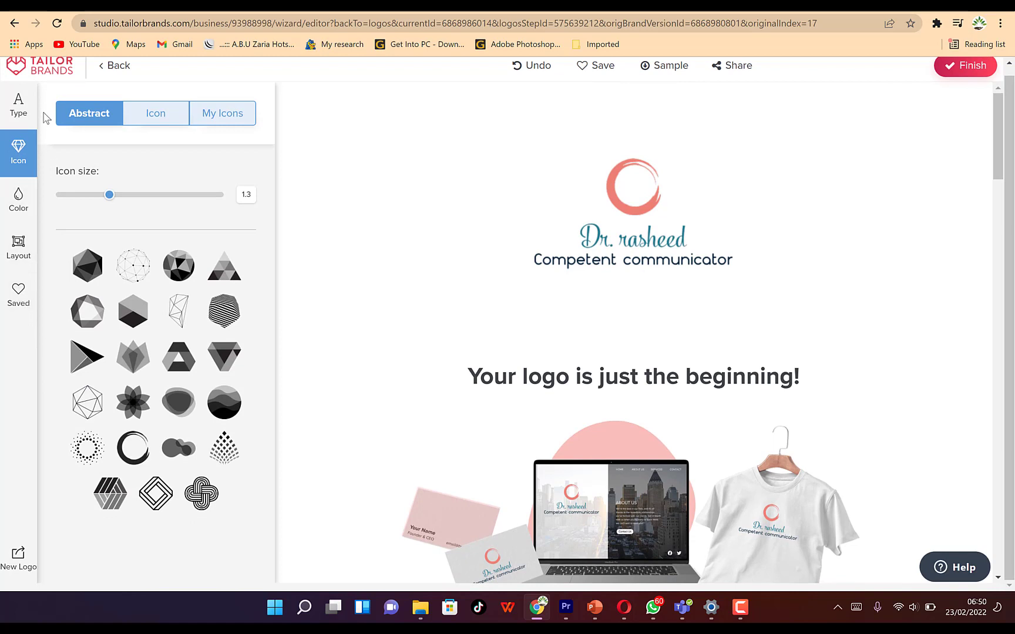
pyautogui.click(23, 112)
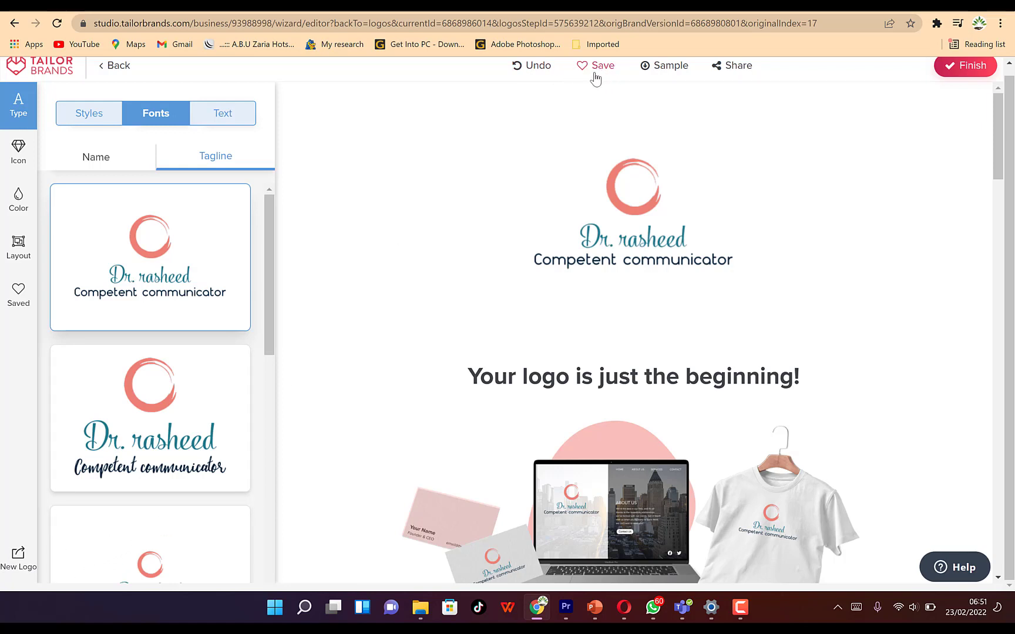
# - Download a sample image of the customized logo and view the downloaded JPG in the photo viewer
pyautogui.click(672, 69)
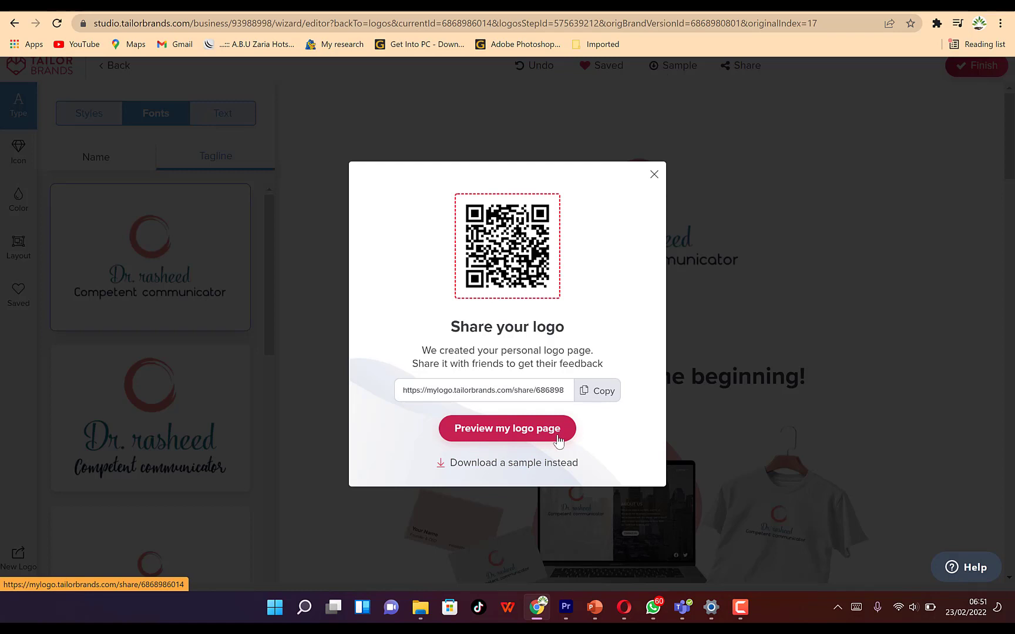
pyautogui.click(511, 471)
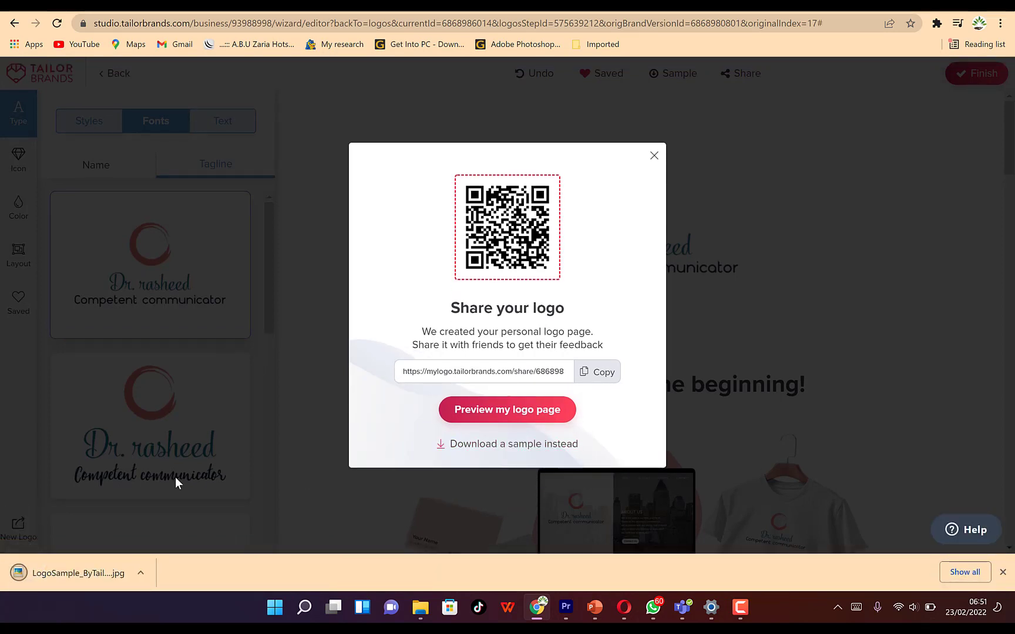
pyautogui.click(69, 577)
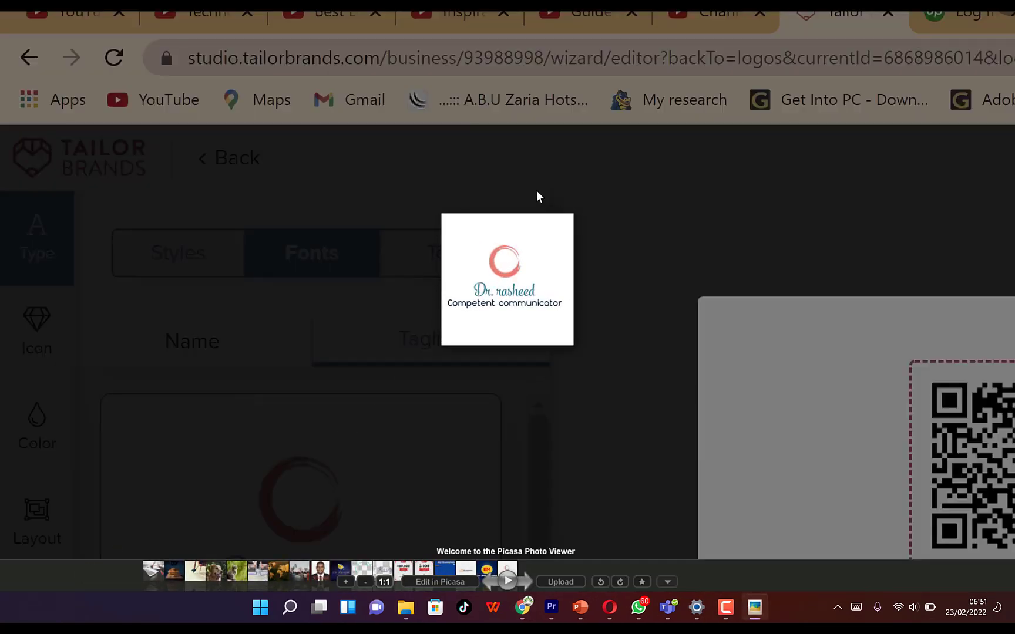
pyautogui.click(760, 223)
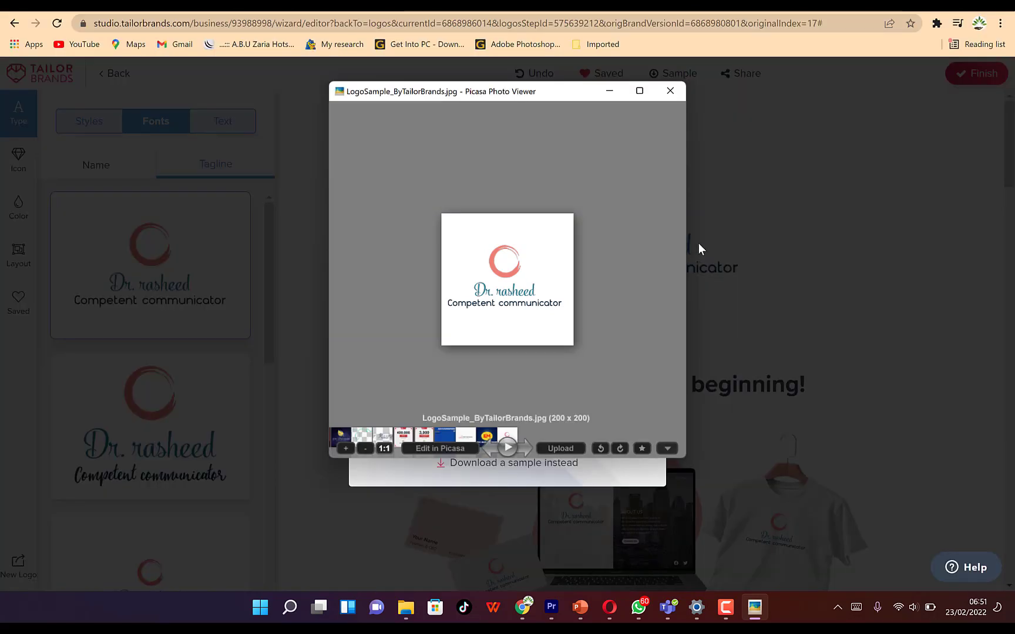
pyautogui.click(669, 90)
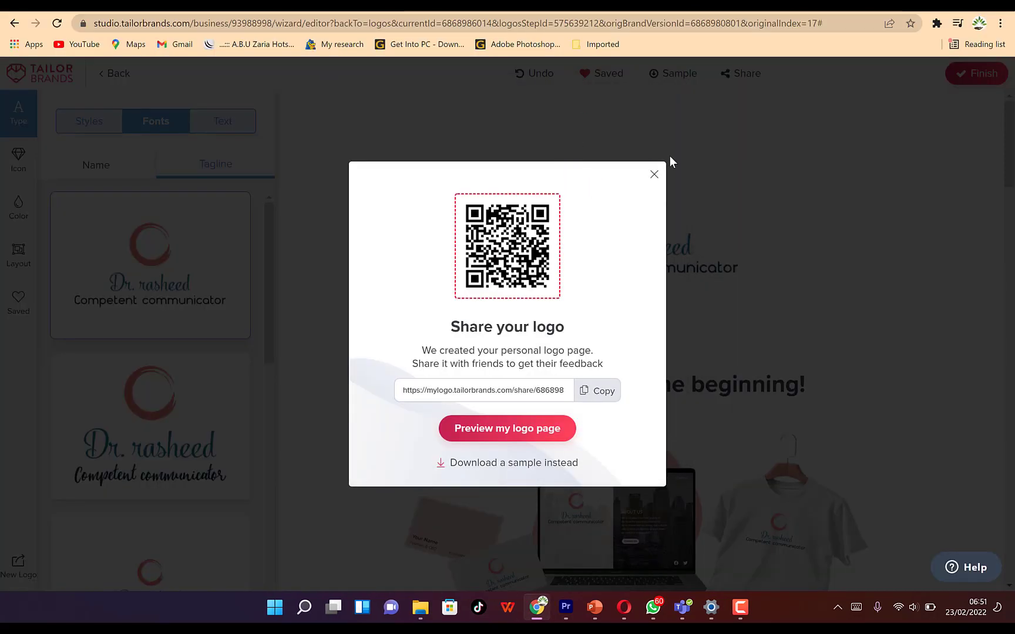